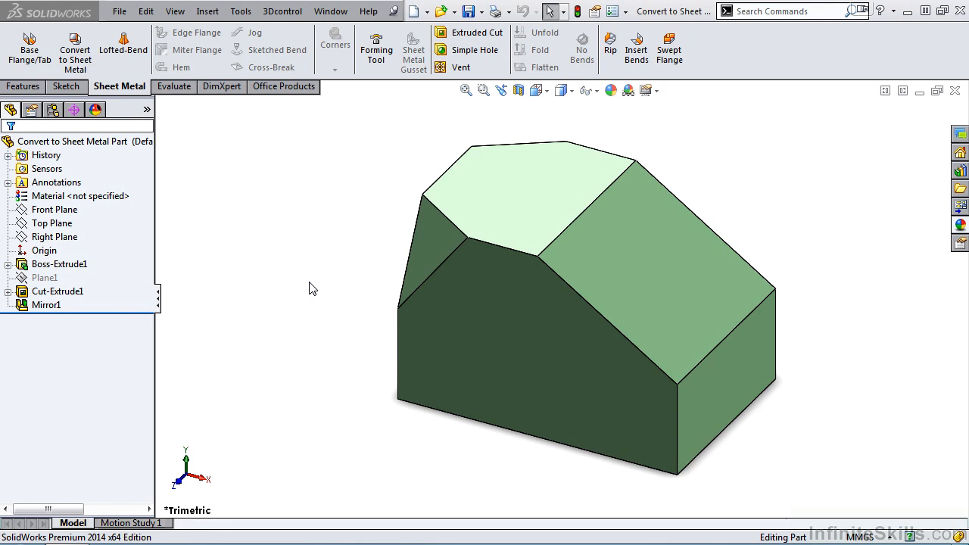
left_click(108, 147)
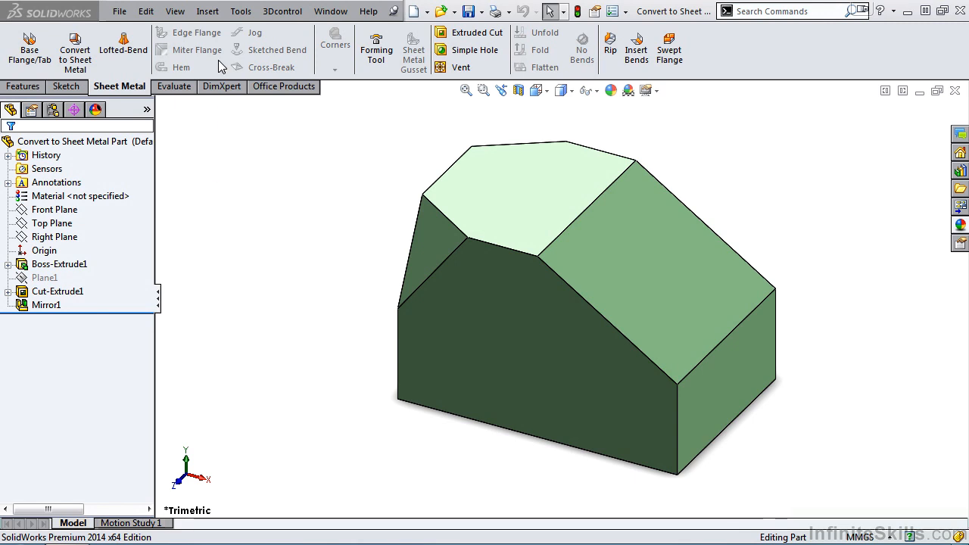
left_click(207, 10)
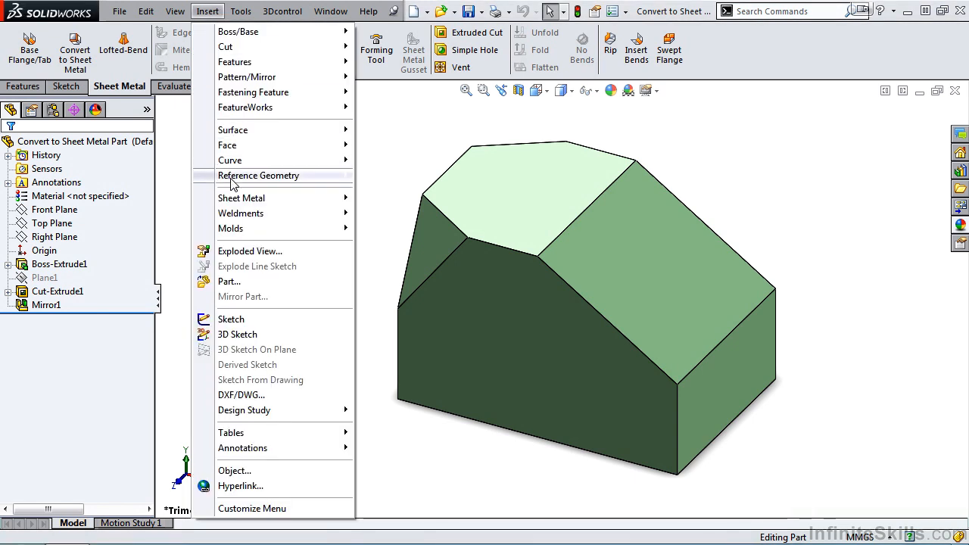
mouse_move(242, 198)
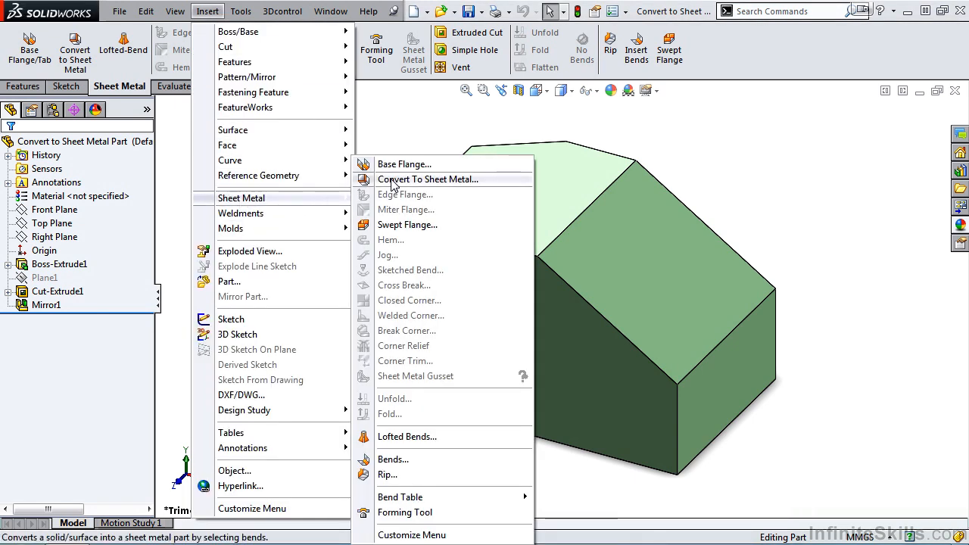
left_click(392, 137)
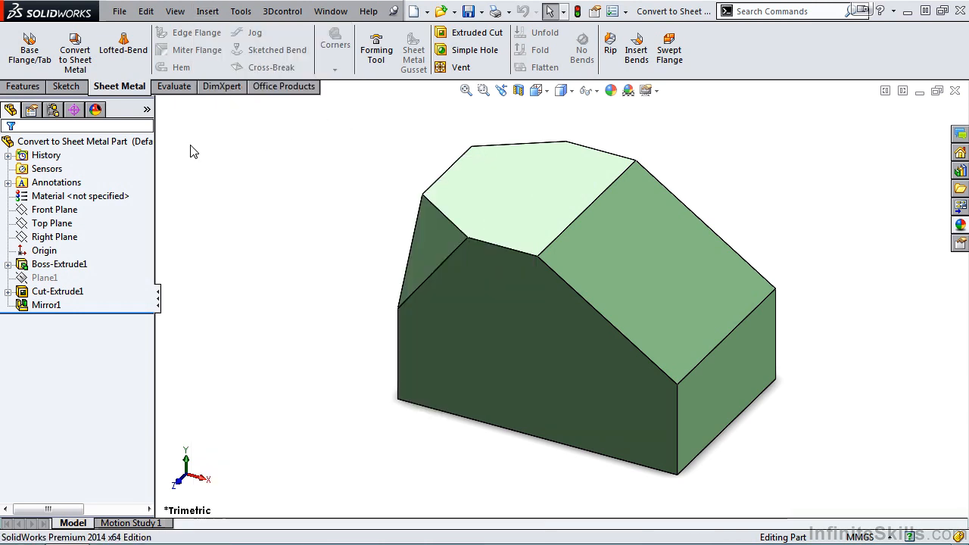
Start Convert to Sheet Metal with the solid's bottom face as the fixed face and reverse the thickness direction
left_click(83, 62)
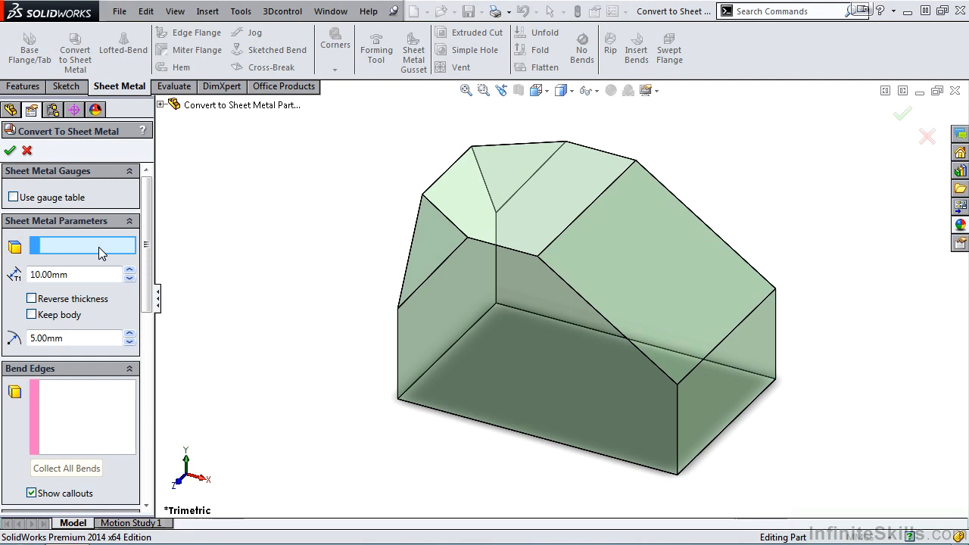
middle_click_drag(417, 465, 499, 364)
left_click(521, 373)
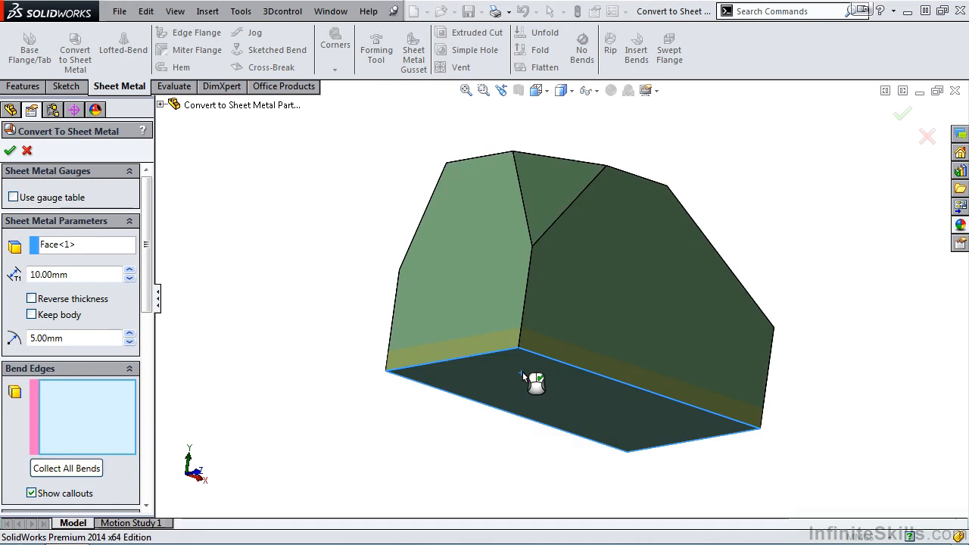
key("ctrl+7")
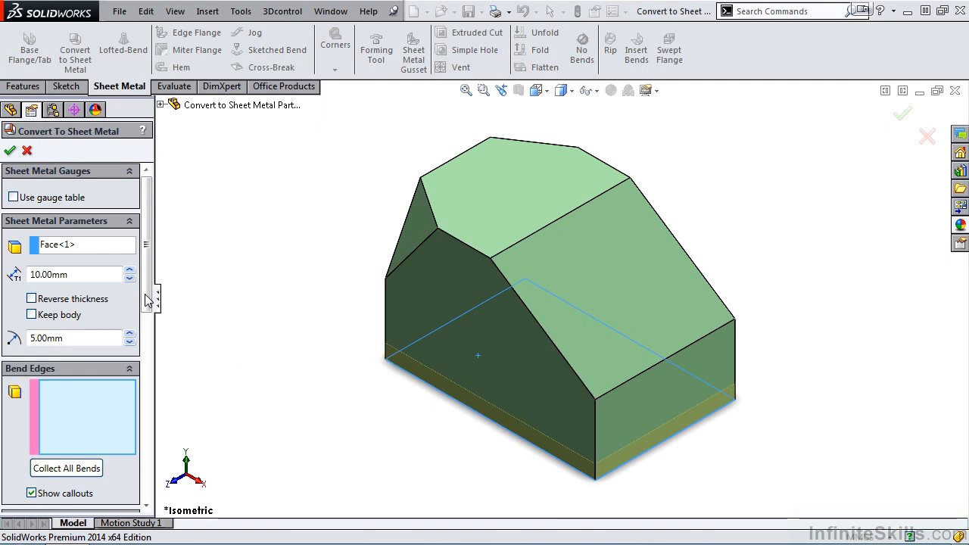
left_click(32, 299)
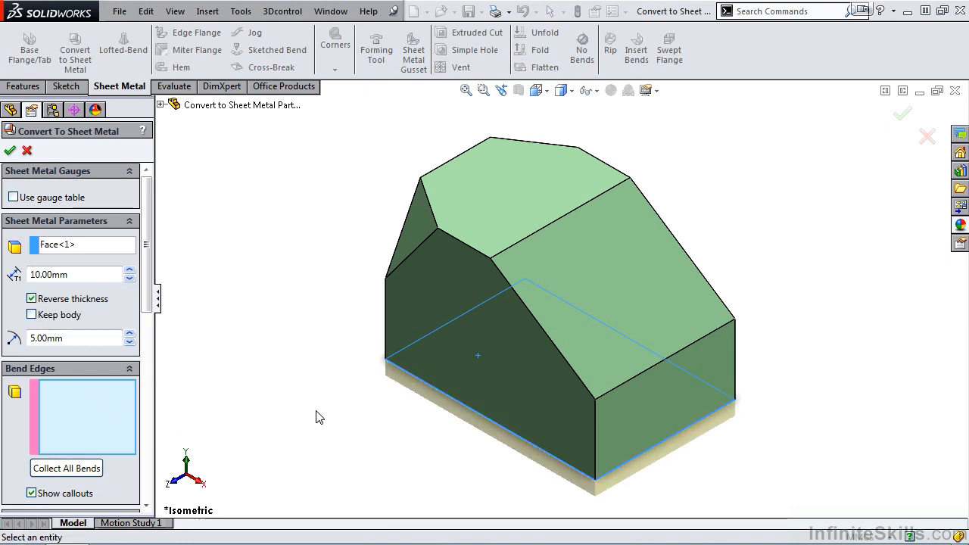
Set the sheet thickness to 1.5 mm and the default bend radius to 3 mm
left_click_drag(107, 276, 19, 277)
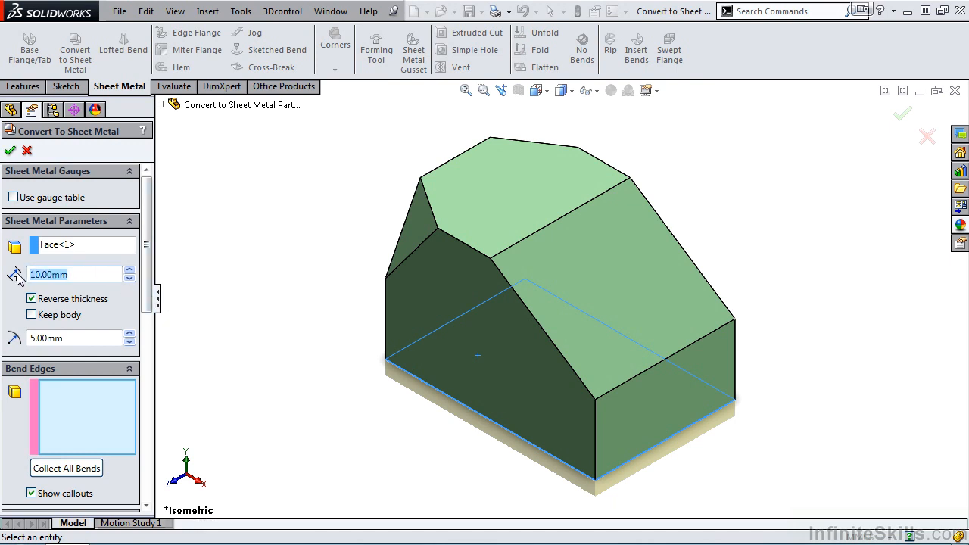
type("1.5")
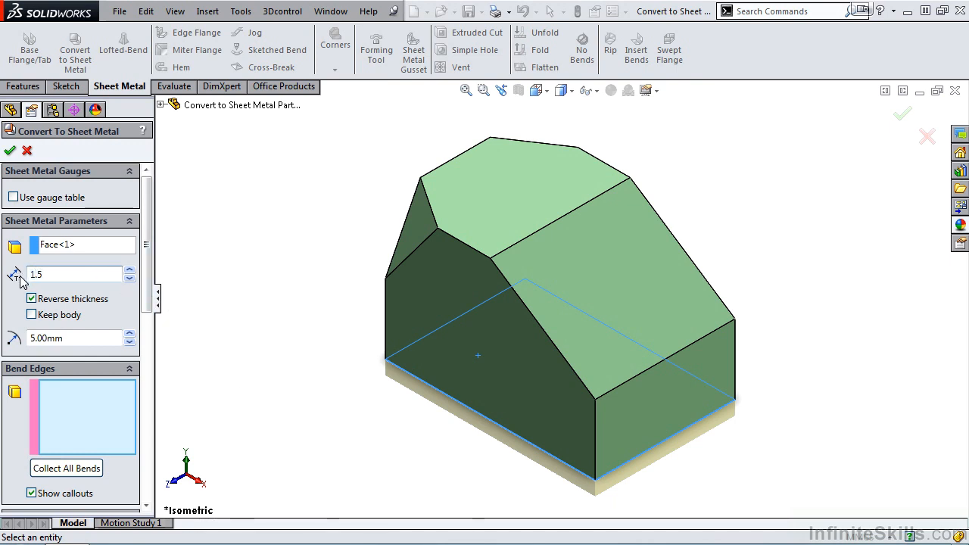
left_click(107, 335)
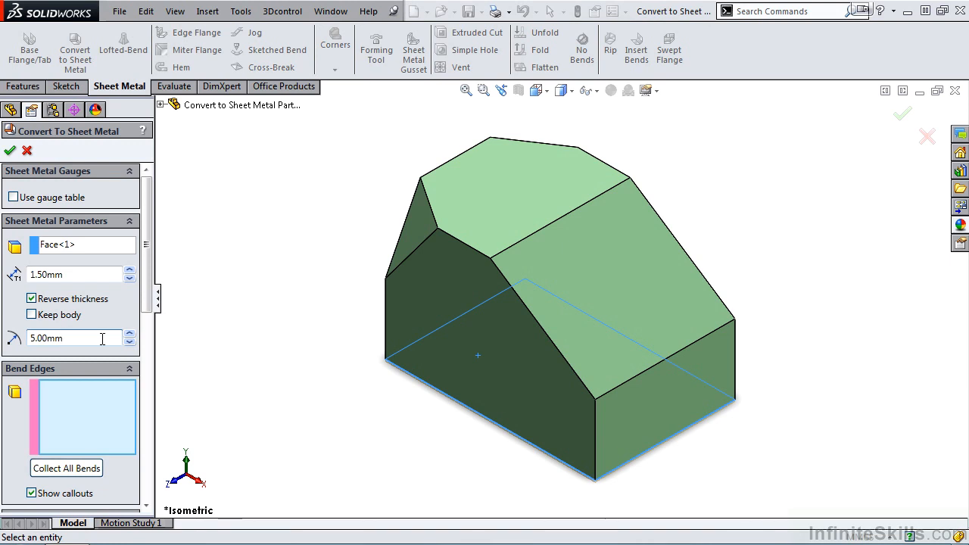
left_click_drag(69, 339, 27, 338)
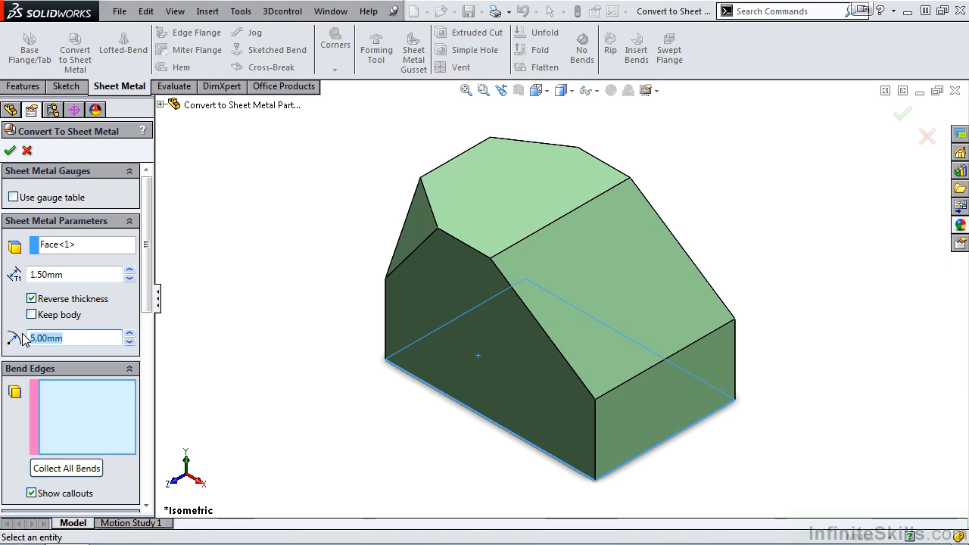
type("3")
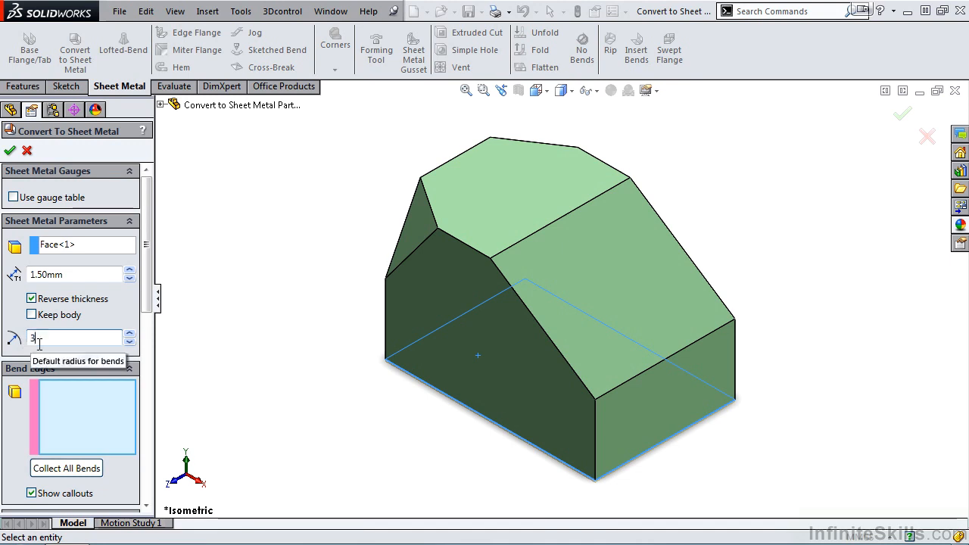
Select all four edges of the bottom face as bend edges
left_click(78, 389)
scroll(121, 302, "down", 5)
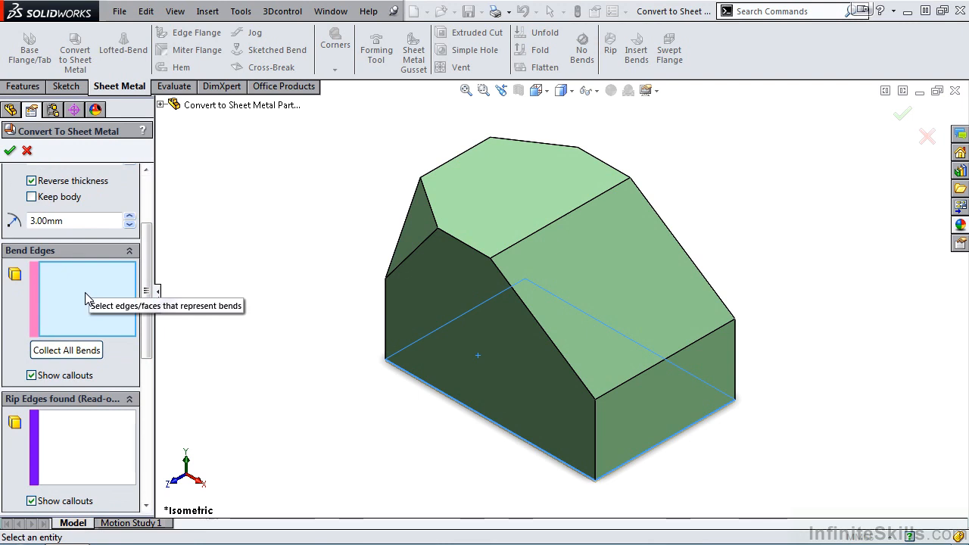
left_click(433, 389)
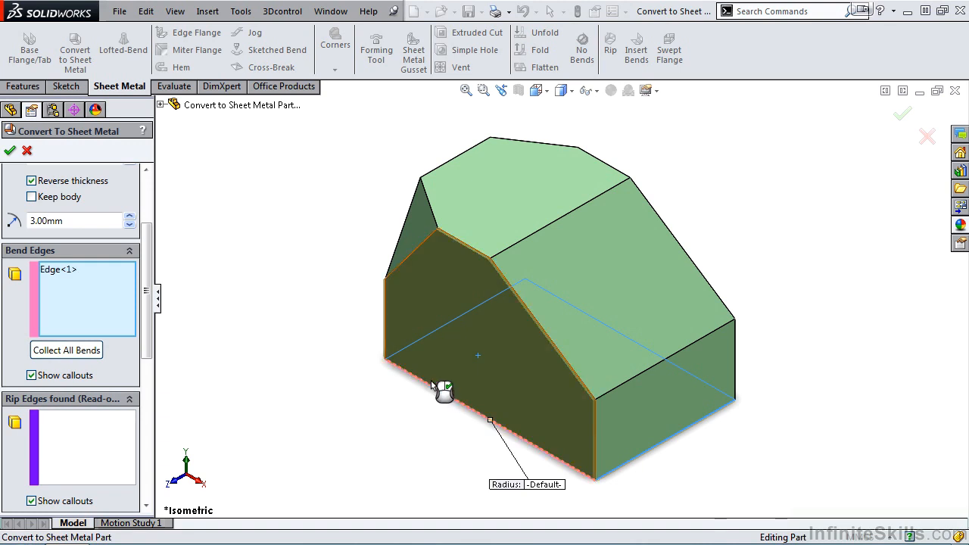
left_click(437, 333)
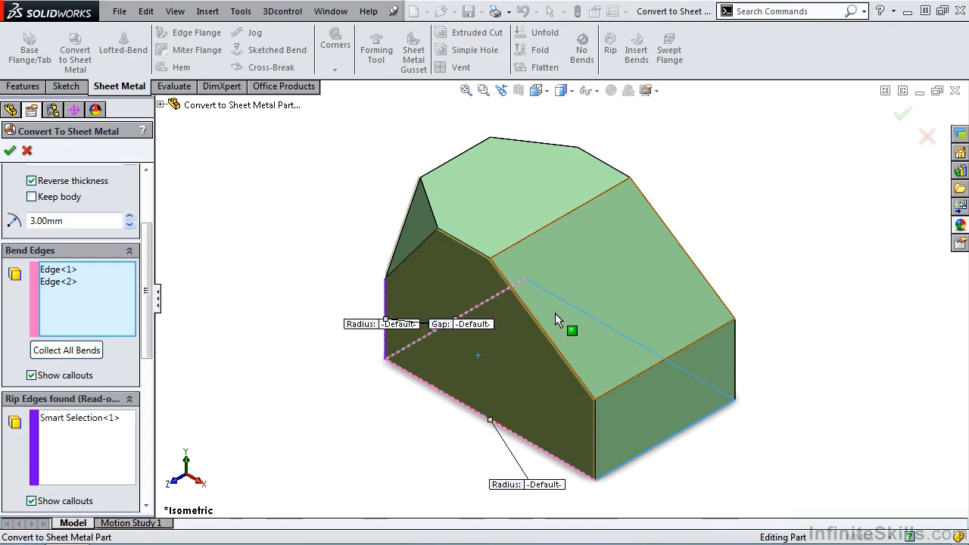
left_click(590, 322)
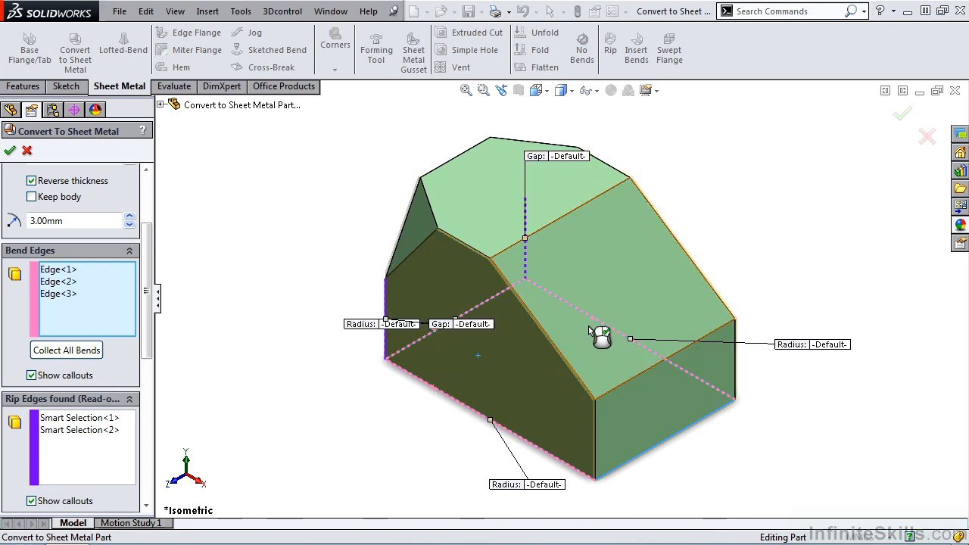
left_click(659, 444)
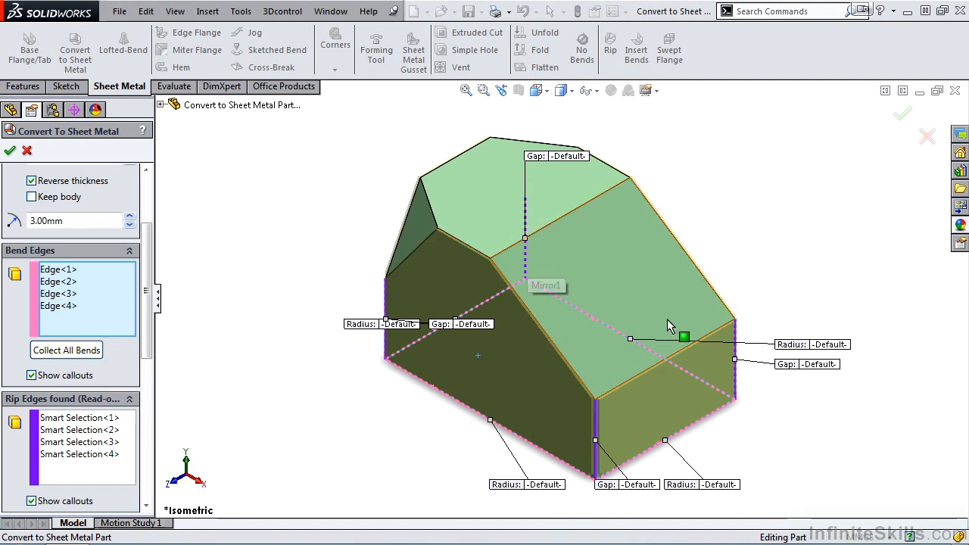
Spread the radius and gap callouts away from the model so that they no longer overlap the edges
left_click_drag(791, 348, 802, 276)
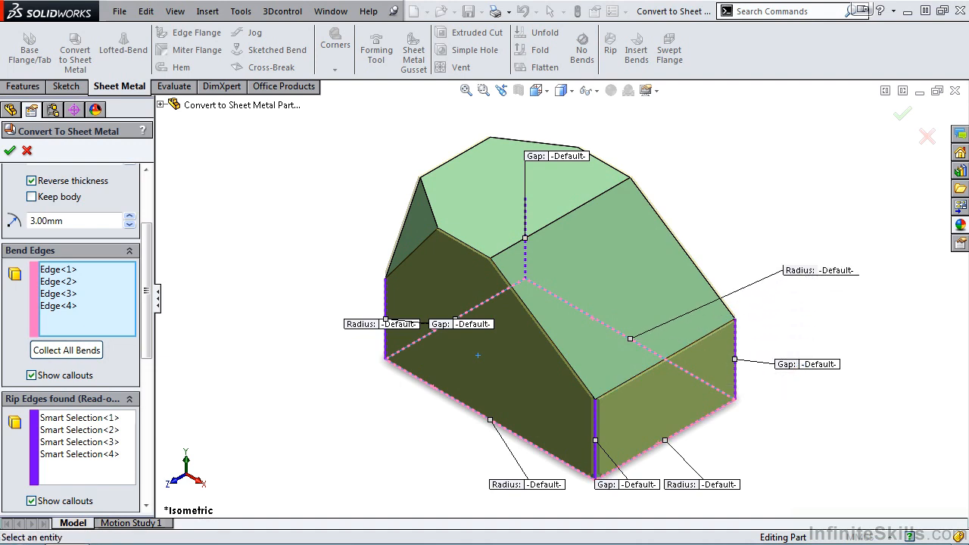
left_click_drag(801, 366, 820, 377)
left_click_drag(679, 492, 716, 500)
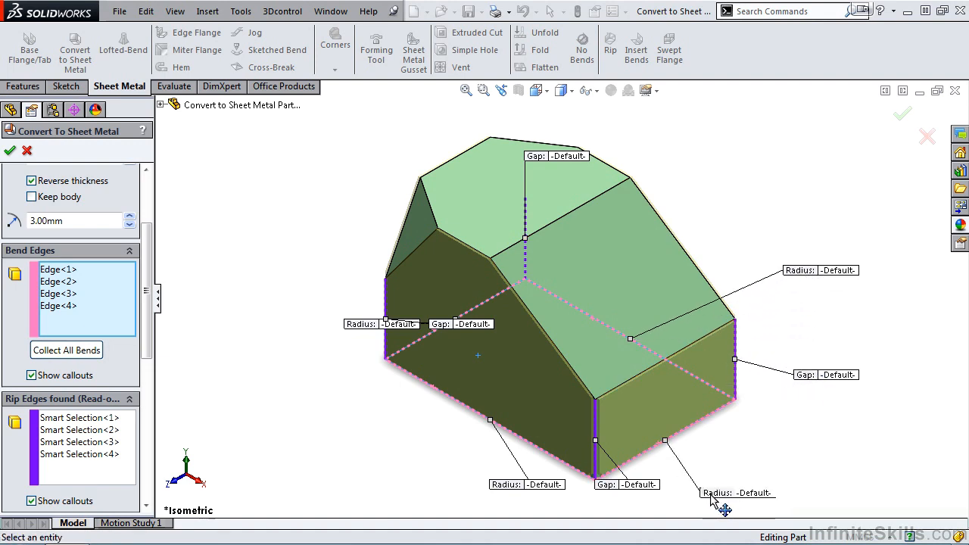
left_click_drag(643, 486, 659, 504)
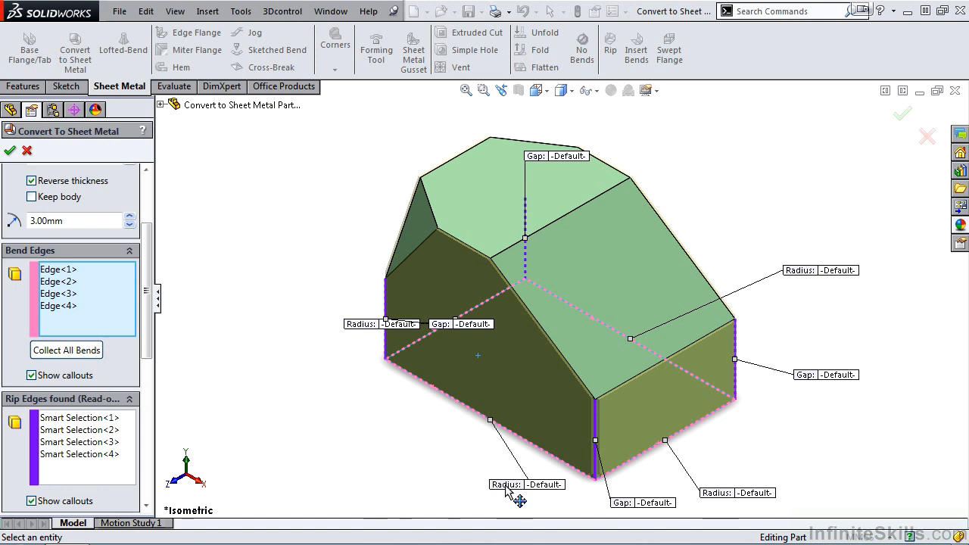
left_click_drag(523, 492, 465, 499)
left_click_drag(349, 324, 299, 347)
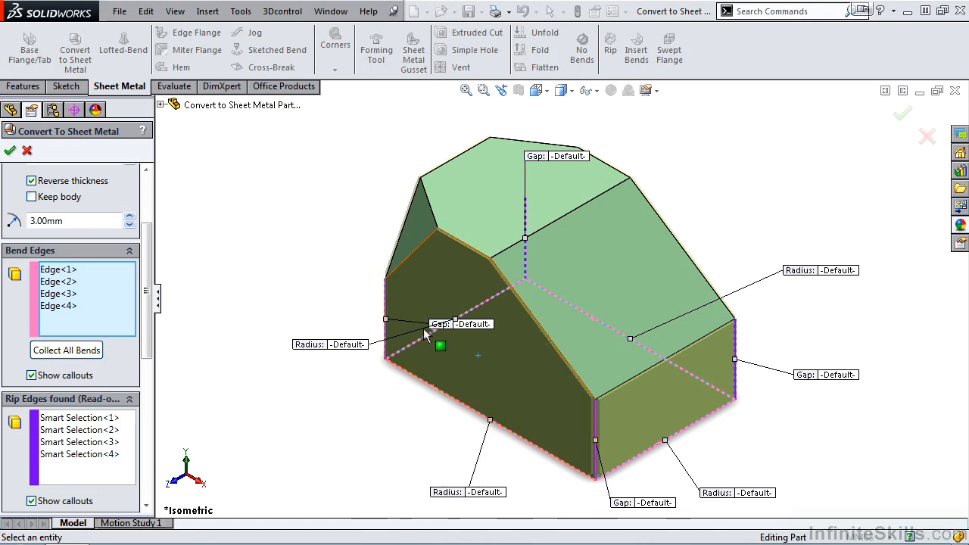
left_click_drag(443, 324, 274, 246)
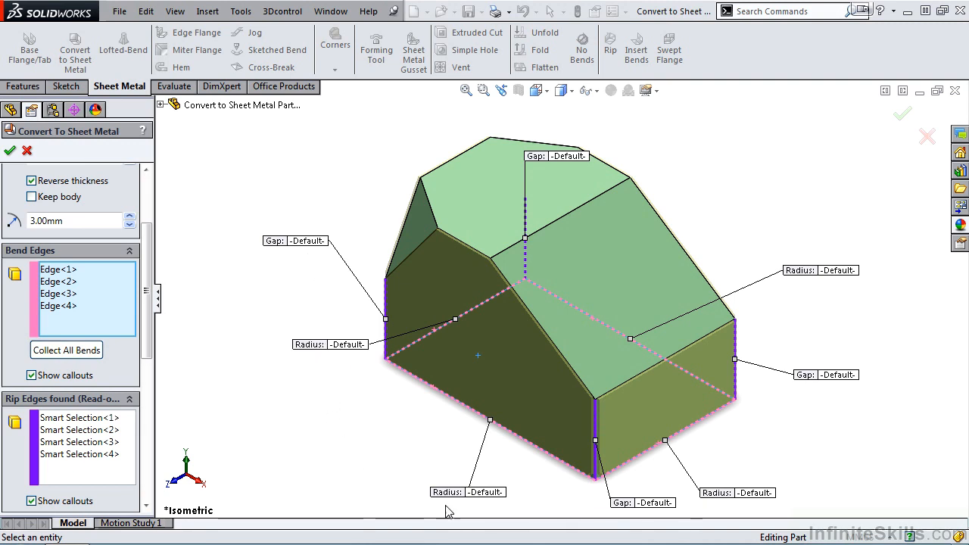
Add bend edges between the low end wall and sloped face, and between the tall end wall and the top and both triangular corner faces
left_click(634, 381)
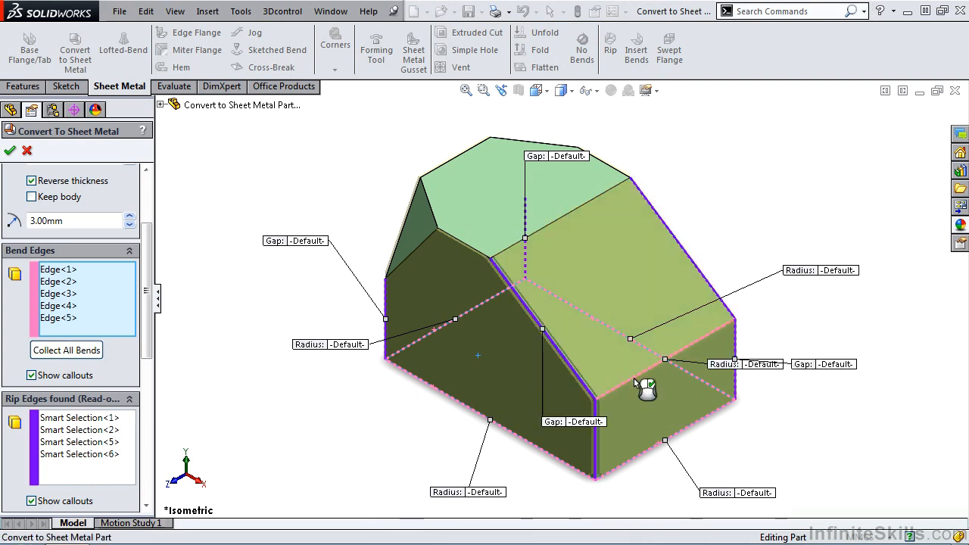
middle_click_drag(400, 260, 513, 268)
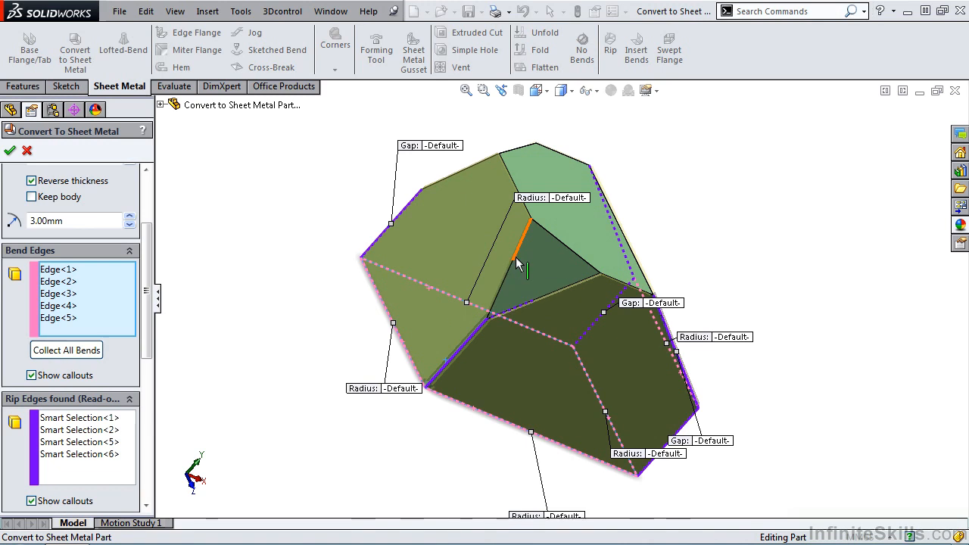
left_click(517, 262)
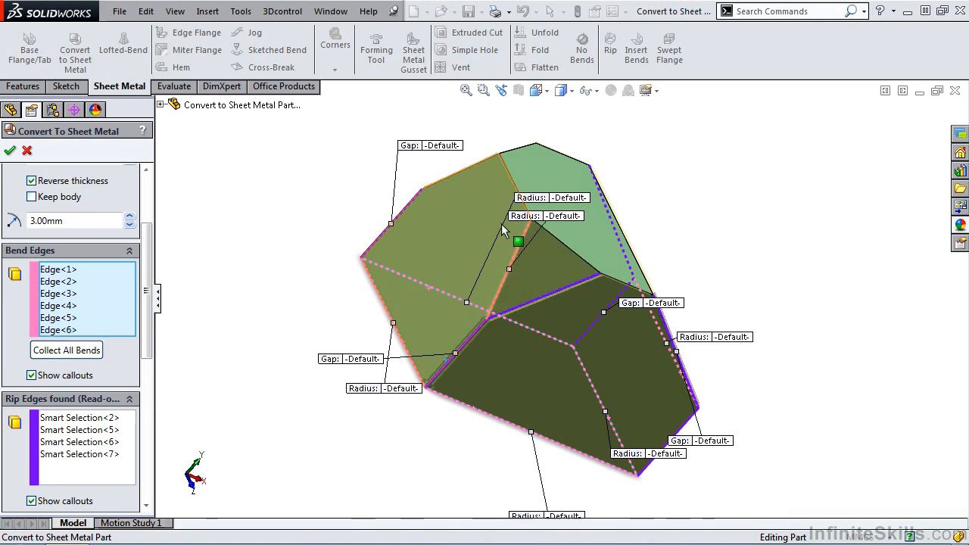
left_click(499, 177)
left_click(472, 165)
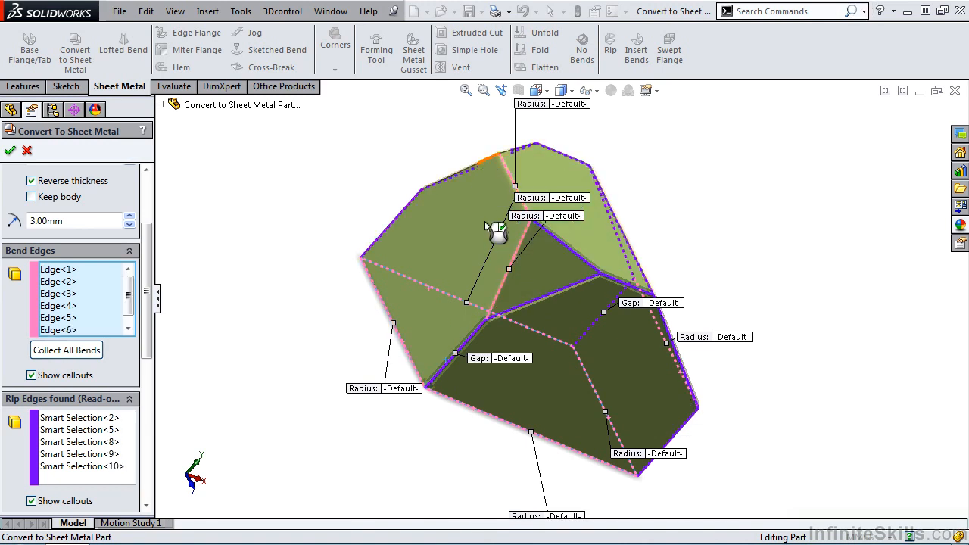
key("ctrl+7")
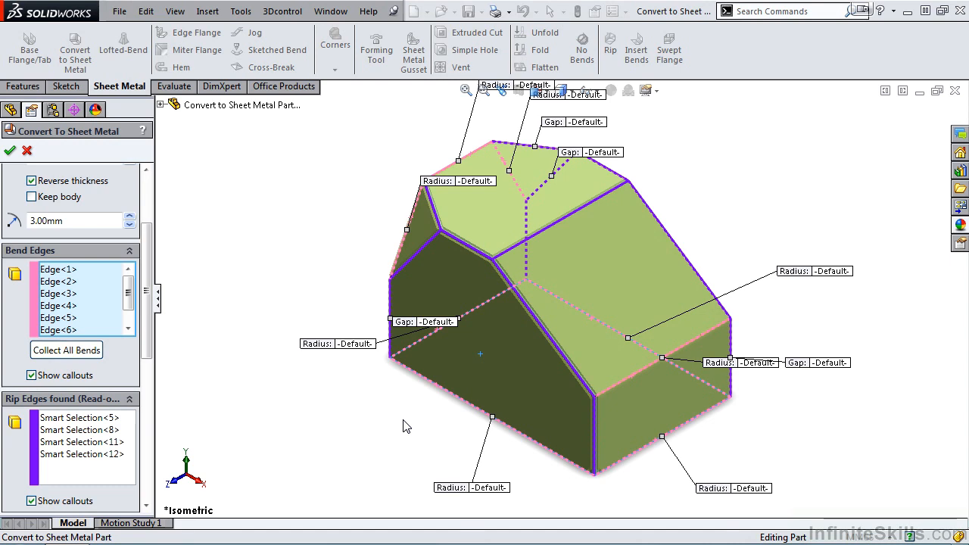
Review the remaining conversion settings and accept the sheet metal conversion with the existing corner, bend allowance and auto relief values
left_click_drag(149, 310, 153, 412)
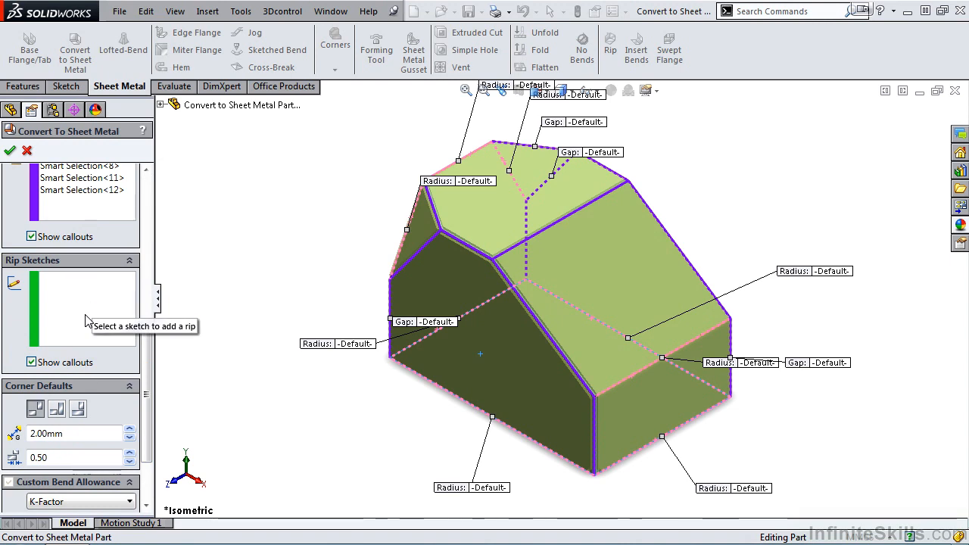
scroll(83, 326, "down", 3)
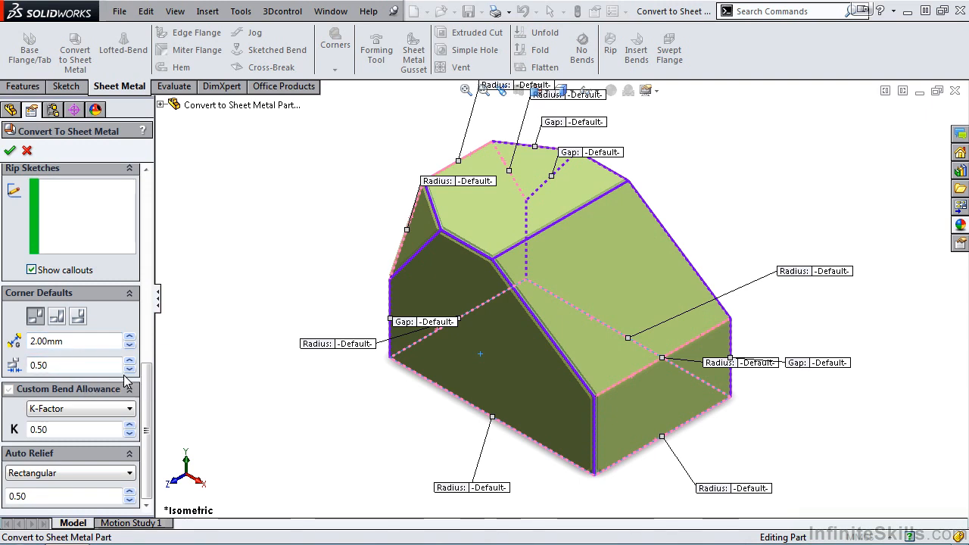
left_click_drag(146, 373, 148, 393)
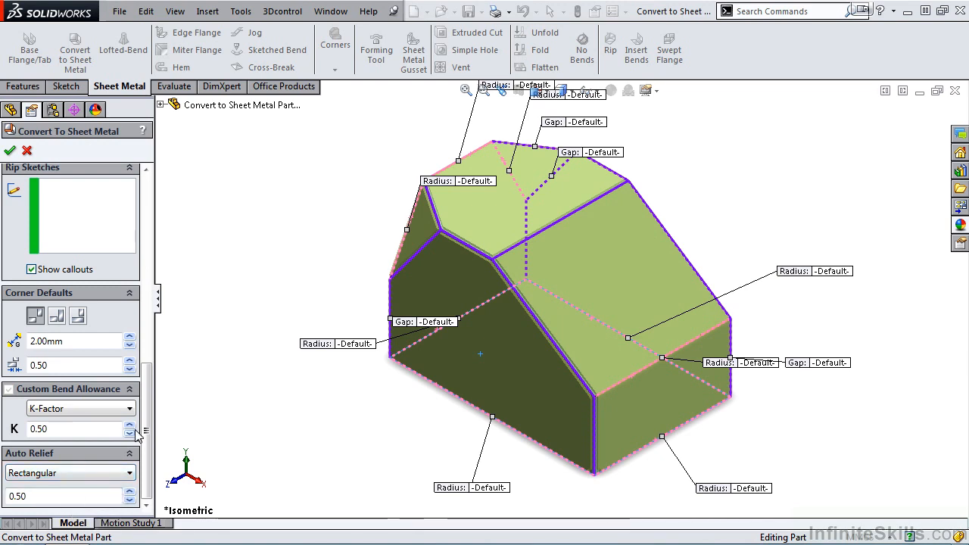
left_click_drag(147, 420, 156, 210)
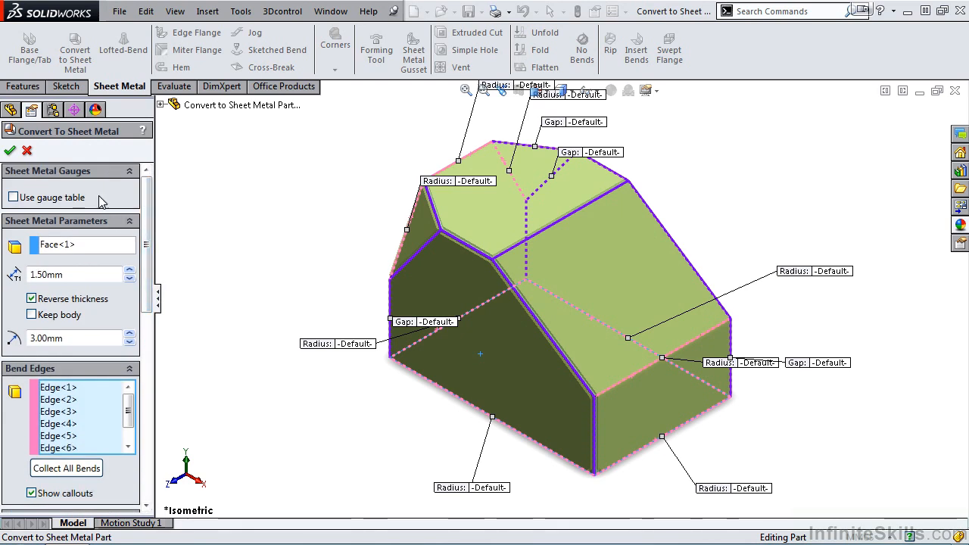
left_click(10, 151)
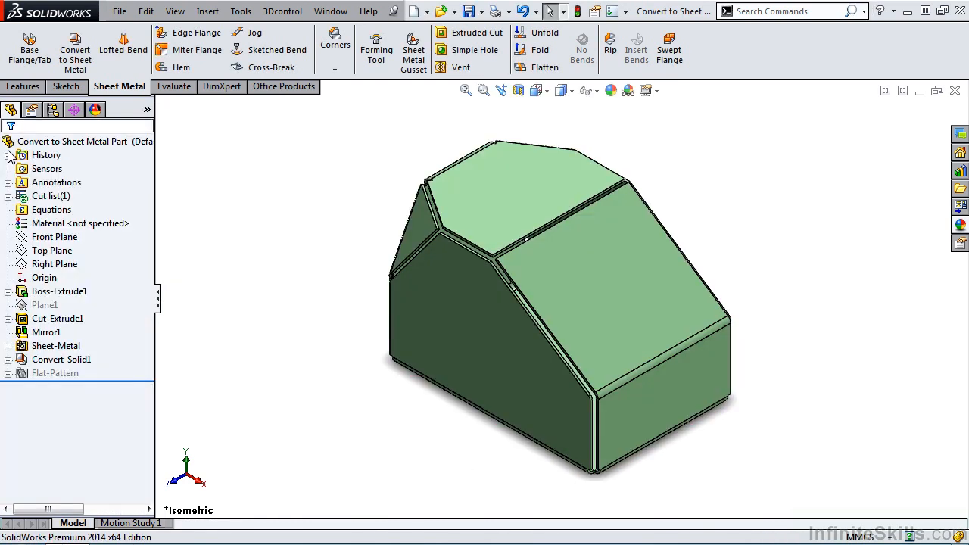
Inspect the converted part and its flat pattern by flattening it, and return it to the folded state
middle_click_drag(402, 416, 459, 381)
key("ctrl+7")
left_click(542, 68)
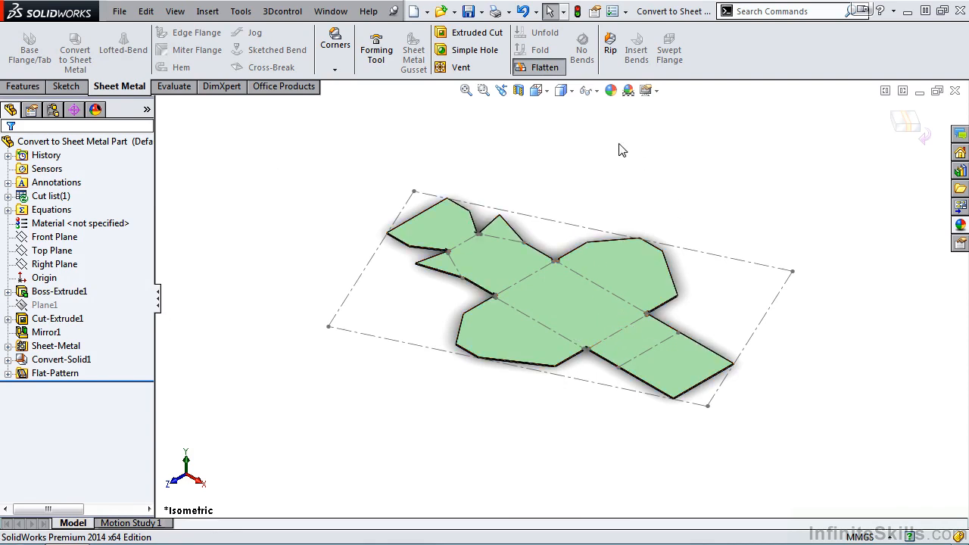
left_click(539, 68)
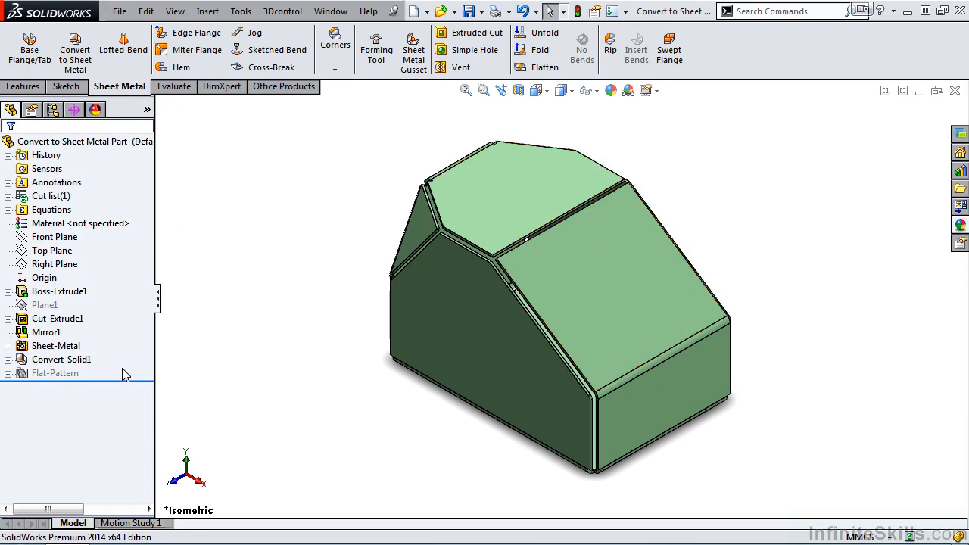
Roll the model back to just before the sheet metal conversion and start a sketch on the sloped face
left_click_drag(133, 379, 125, 347)
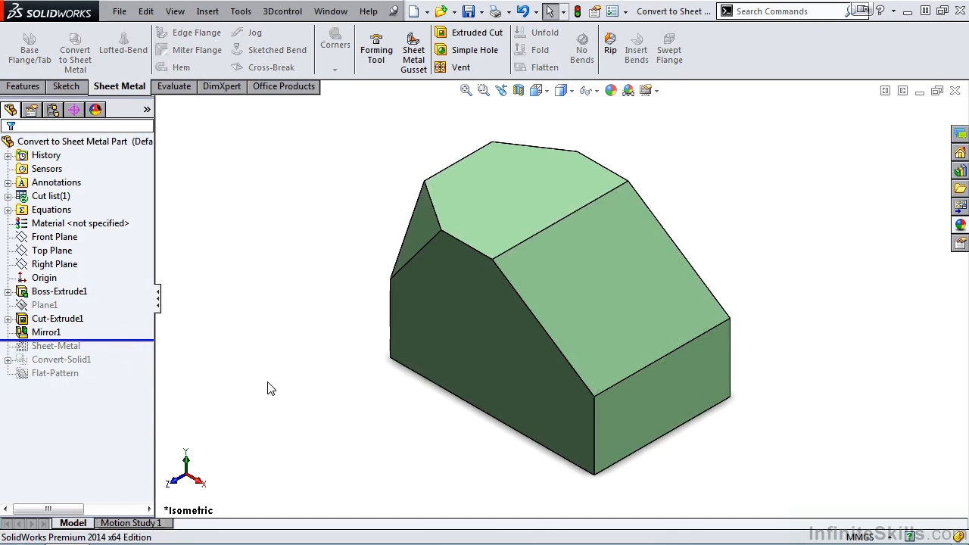
left_click(65, 86)
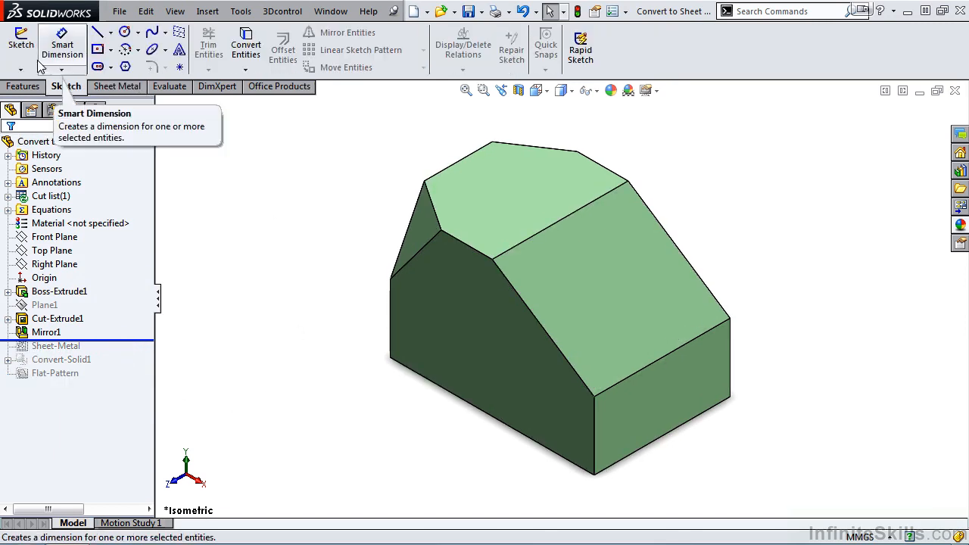
left_click(21, 44)
left_click(587, 270)
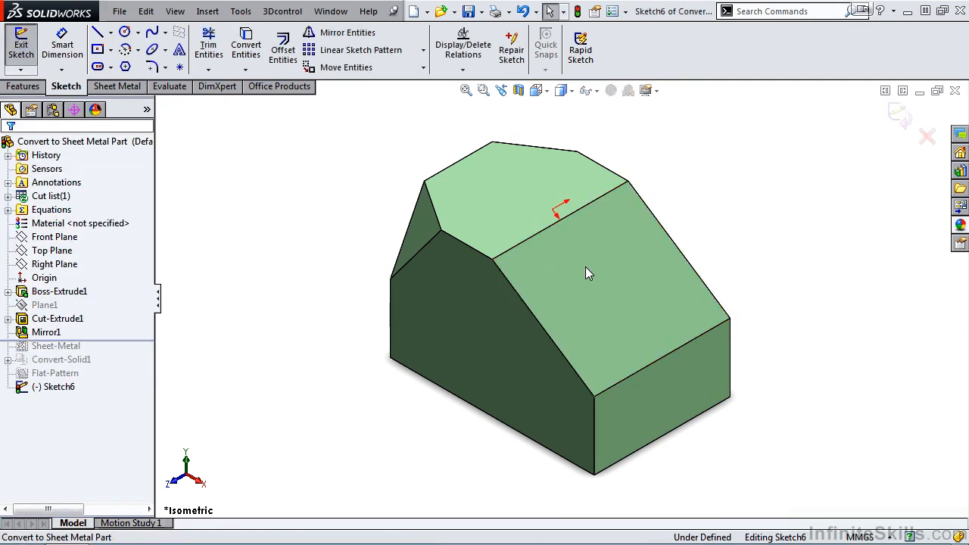
Draw a line down the middle of the sloped face, from its upper edge's midpoint to its lower edge's midpoint, and finish the sketch
key("s")
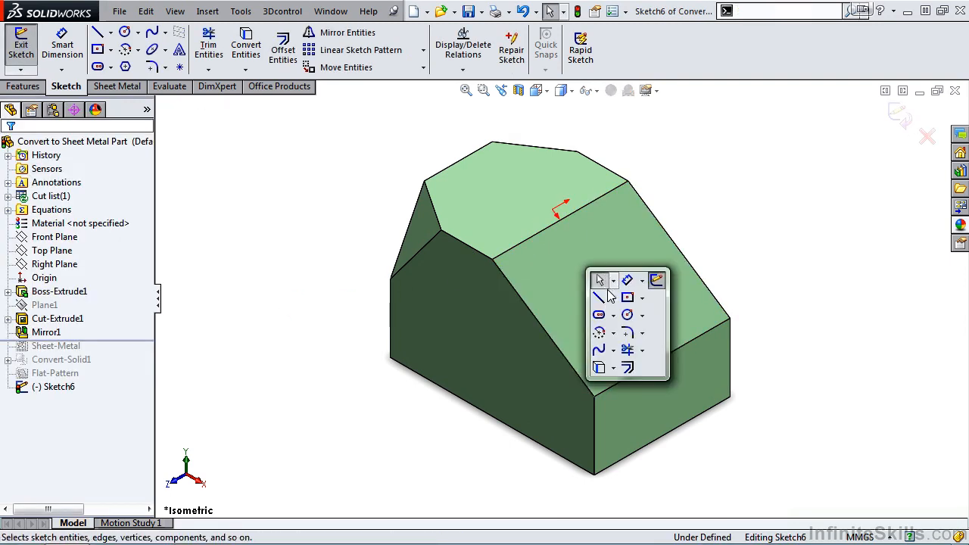
left_click(599, 296)
left_click(560, 220)
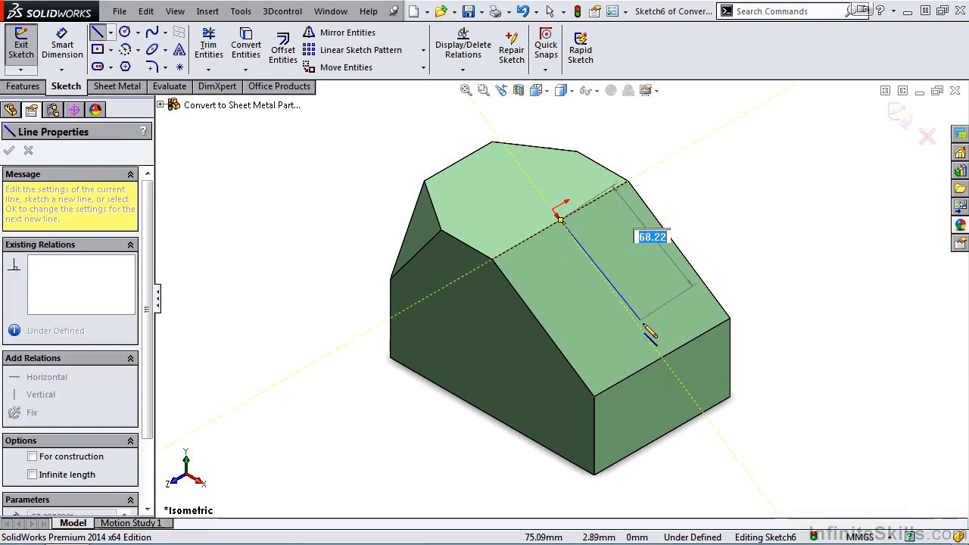
left_click(664, 357)
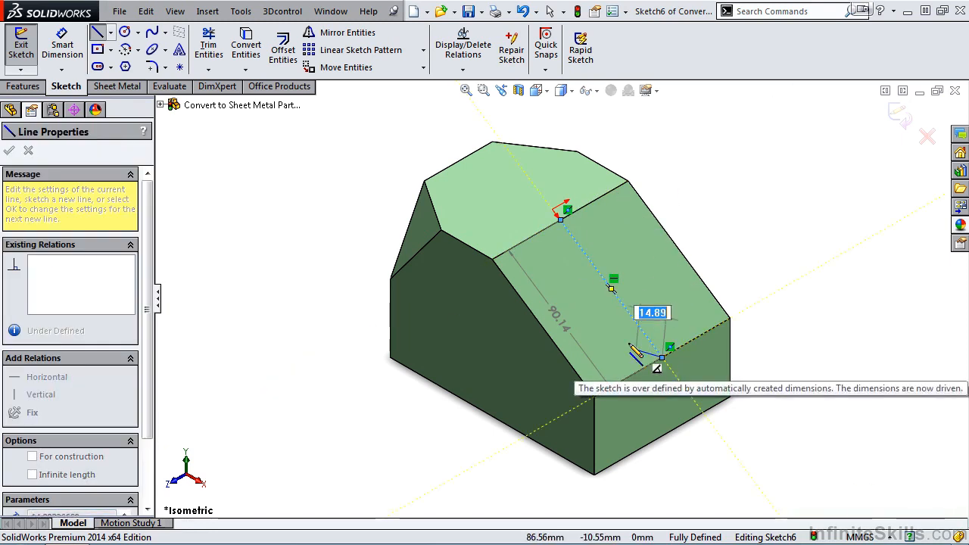
key("Escape")
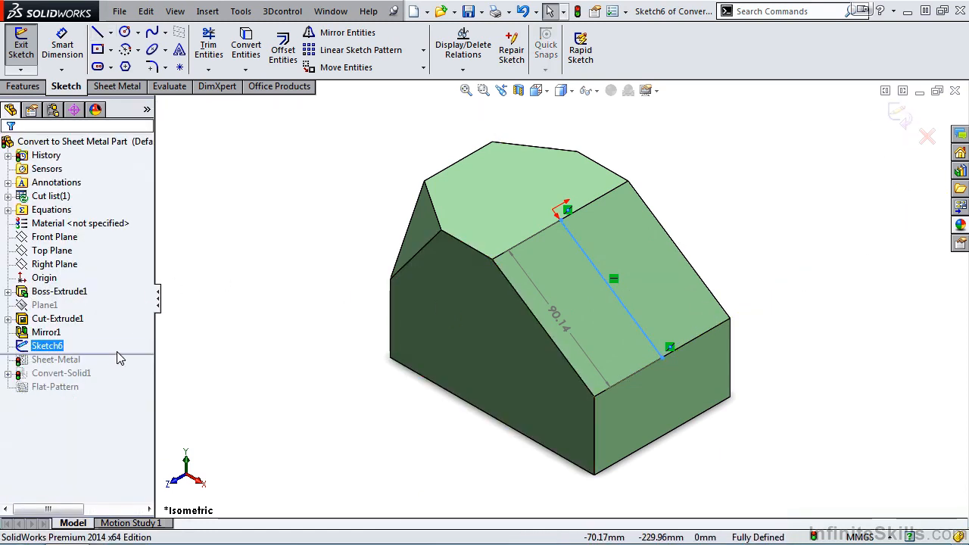
Roll the model forward past the flat pattern and clear all bend edges from the sheet metal conversion feature
left_click_drag(117, 352, 127, 392)
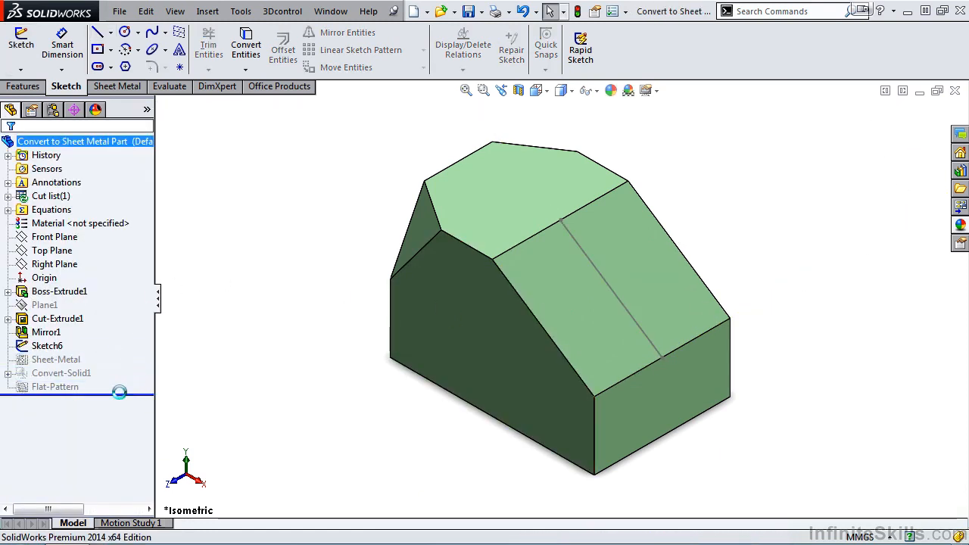
right_click(59, 373)
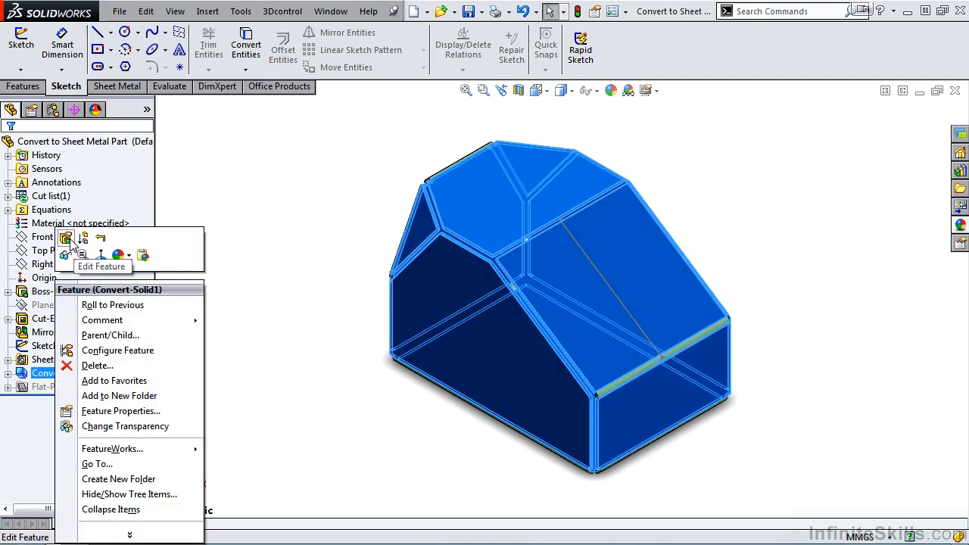
left_click(83, 256)
scroll(146, 295, "down", 5)
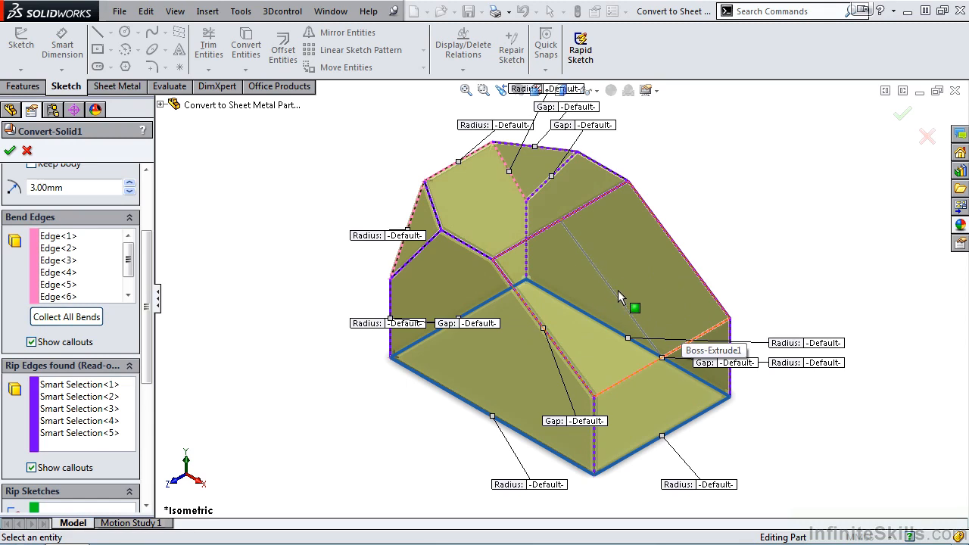
left_click(66, 260)
right_click(67, 260)
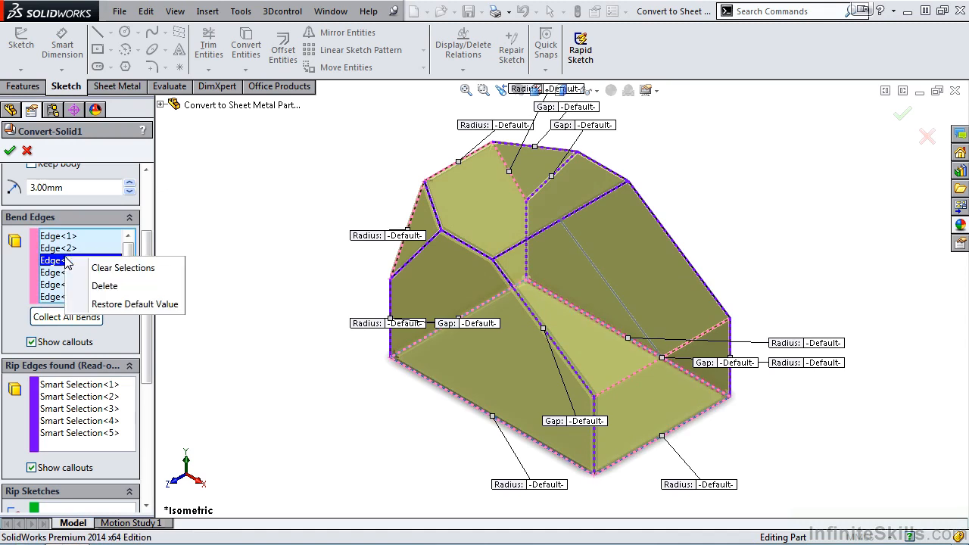
left_click(107, 268)
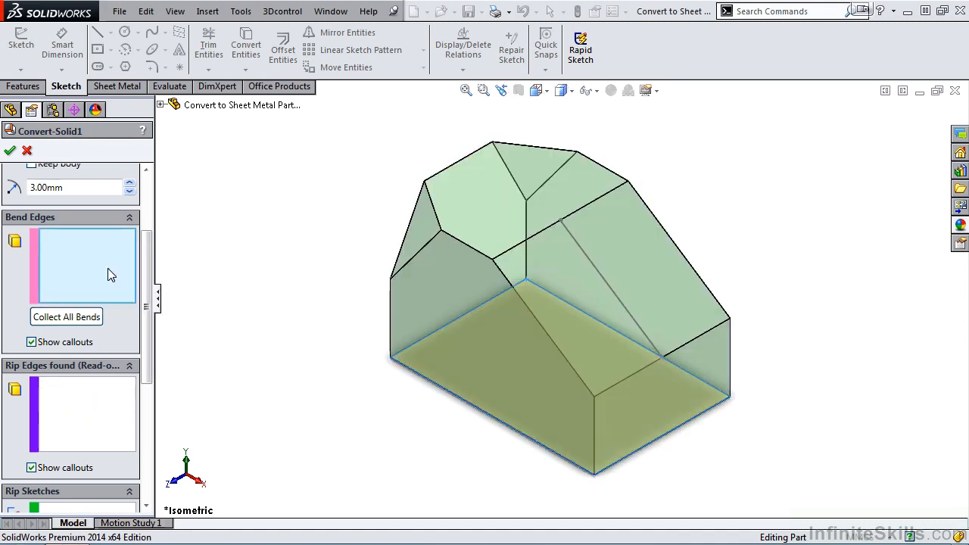
Add as bend edges the four edges of the bottom face and the slanted edge between the near side wall and the sloped face
left_click(439, 393)
left_click(444, 330)
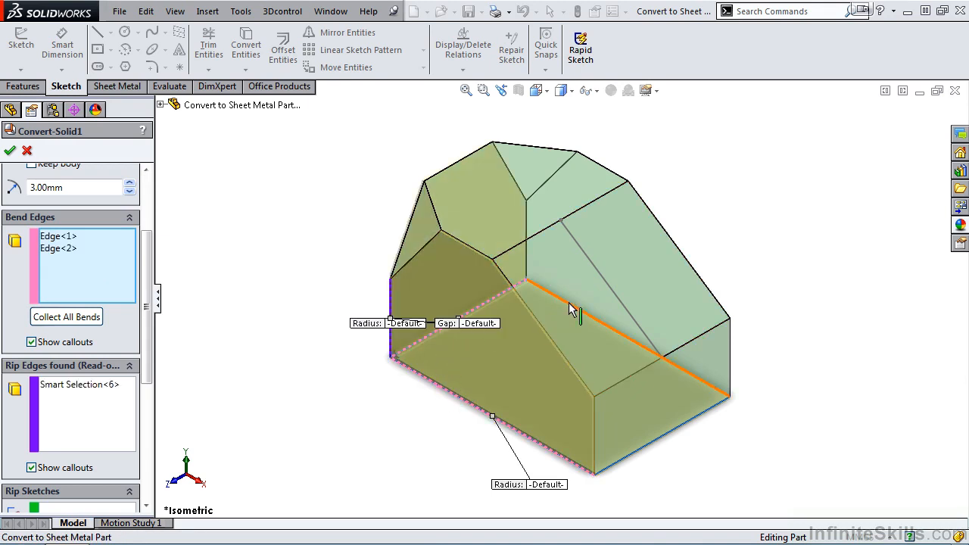
left_click(571, 309)
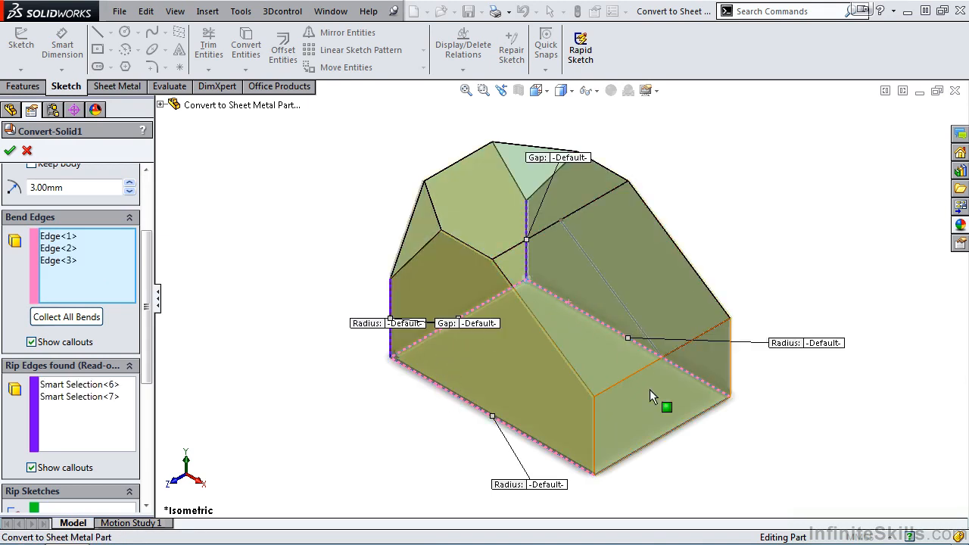
left_click(659, 433)
left_click(557, 350)
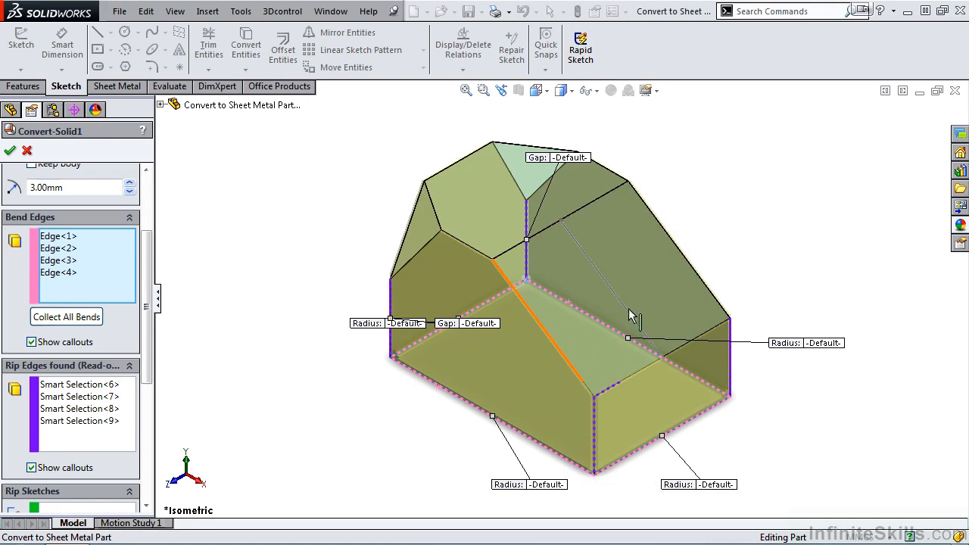
Try to add the slanted edge between the sloped face and the far side wall as a bend edge
left_click(703, 285)
left_click(707, 282)
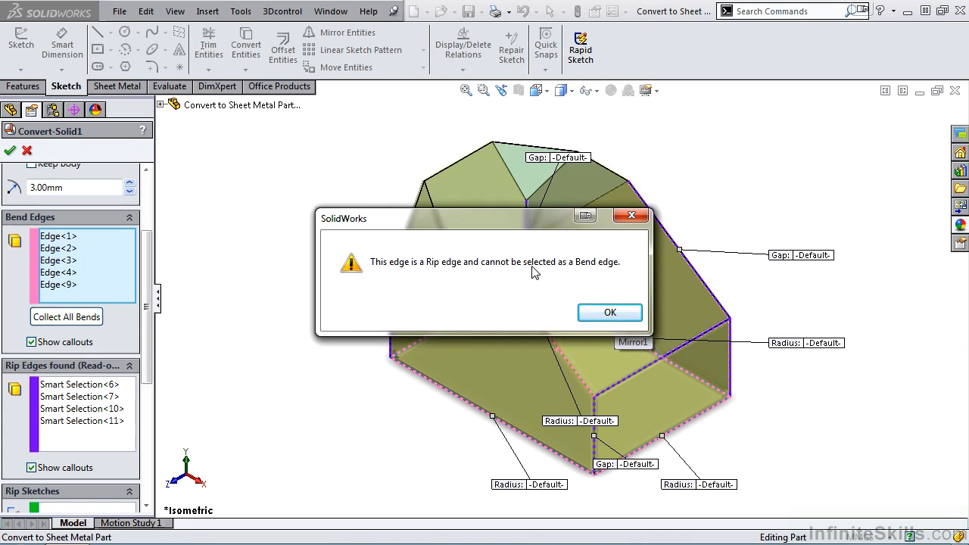
left_click(608, 310)
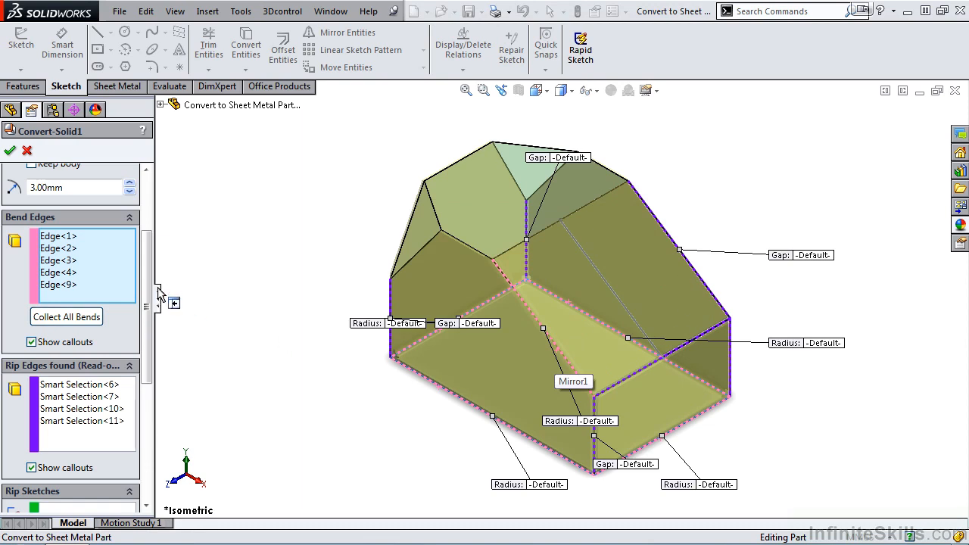
Add the line sketched down the middle of the sloped face as a rip sketch
left_click_drag(146, 300, 150, 378)
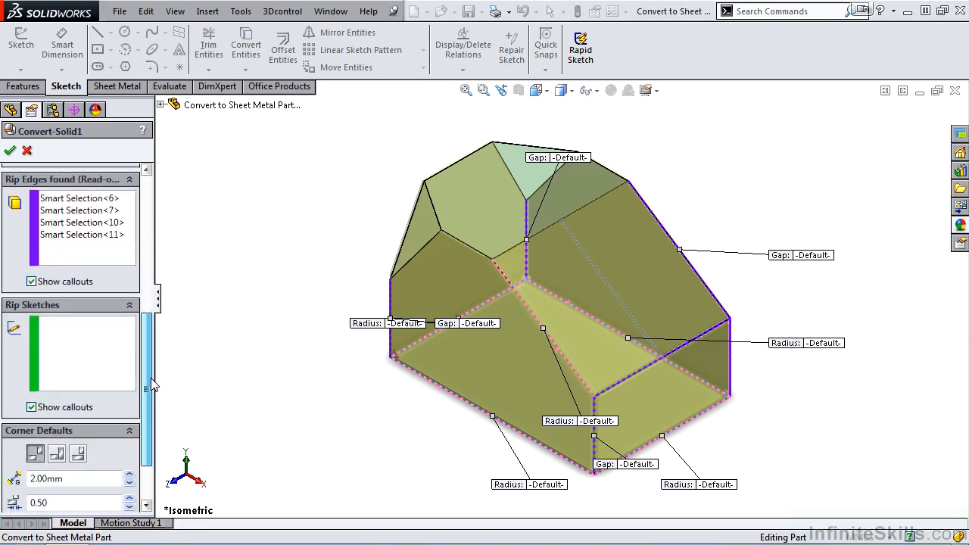
left_click(78, 342)
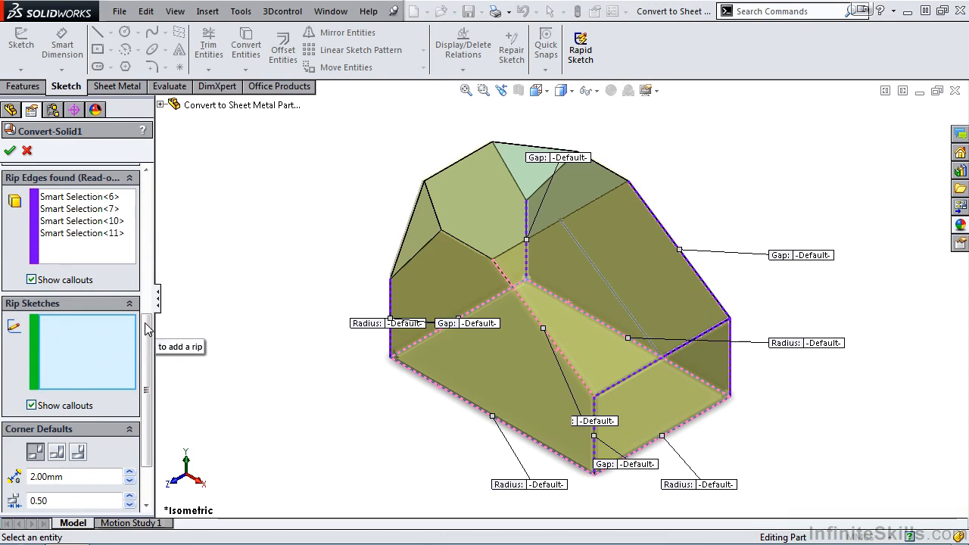
left_click(620, 299)
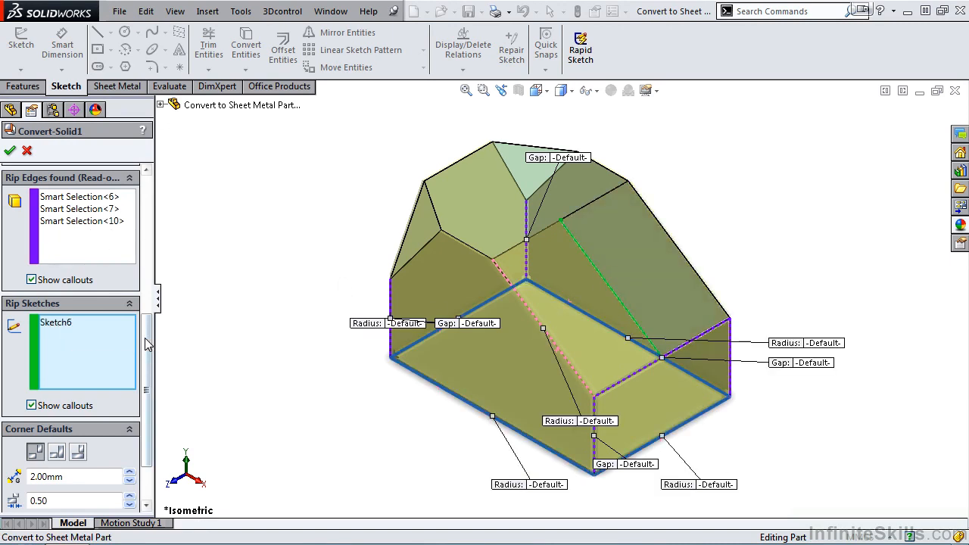
Add the slanted edge between the sloped face and the far side wall to the bend edges
scroll(153, 322, "up", 1)
scroll(152, 322, "up", 5)
left_click(119, 300)
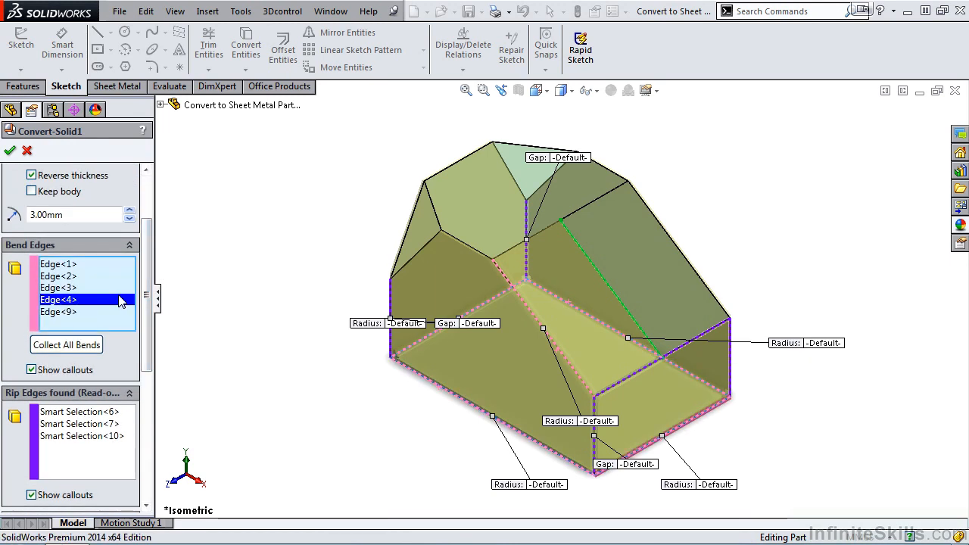
left_click(679, 255)
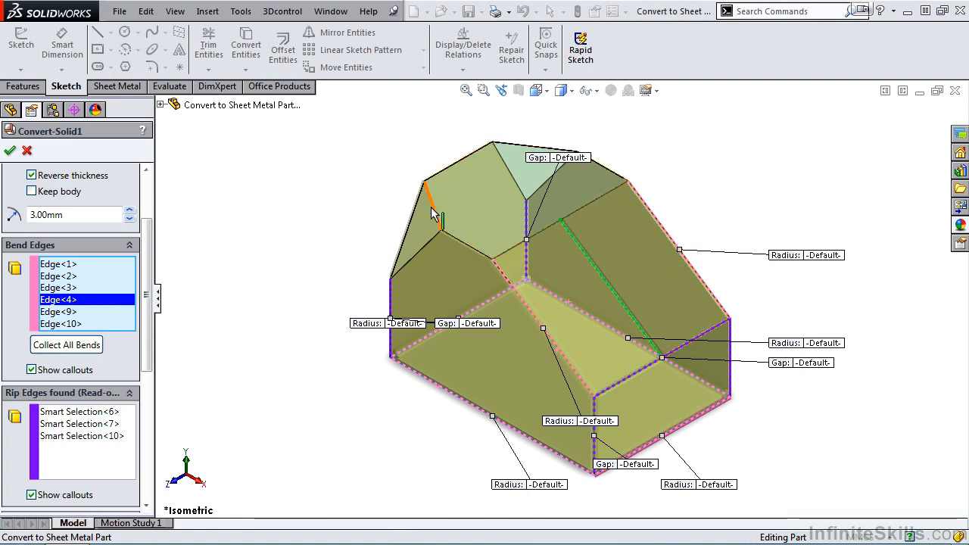
Add bend edges between the tall end wall and the top and both triangular corner faces, and accept the edited conversion
left_click(411, 217)
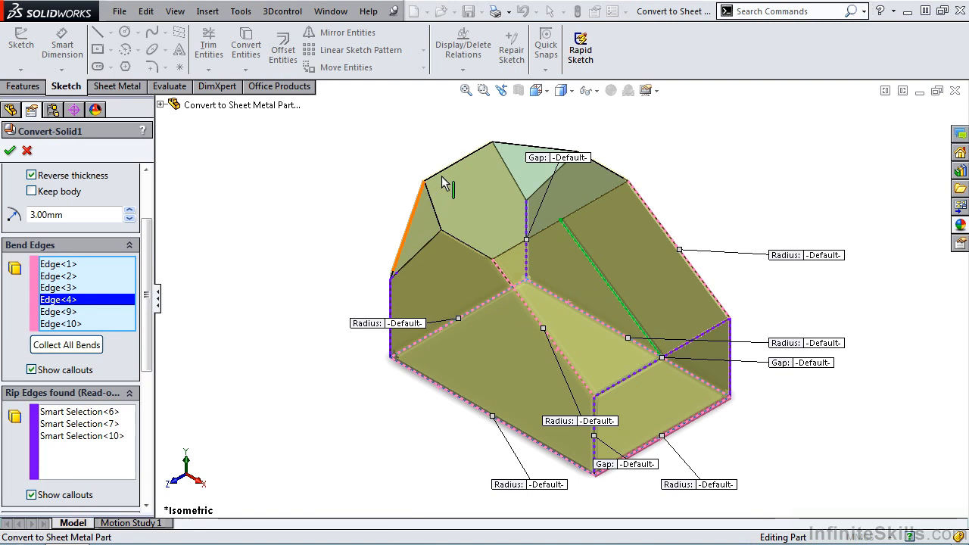
left_click(463, 168)
left_click(511, 174)
left_click(511, 177)
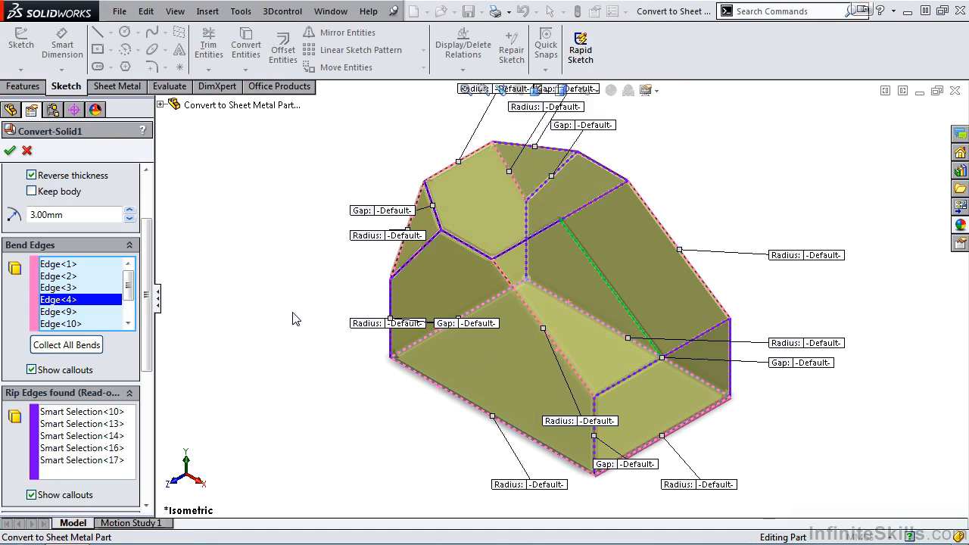
left_click(10, 151)
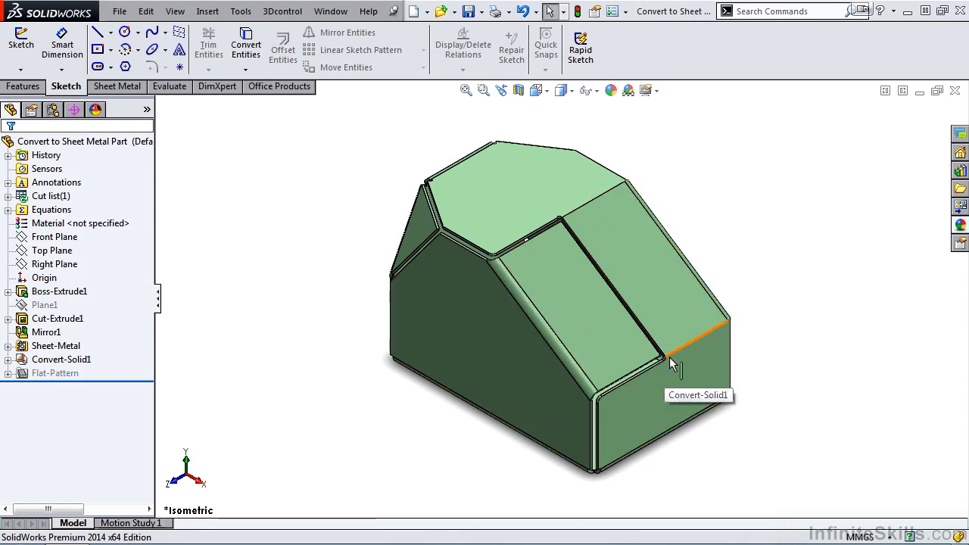
Try to flatten the re-converted part to check its flat pattern, and switch flattening off again
middle_click_drag(654, 395, 644, 299)
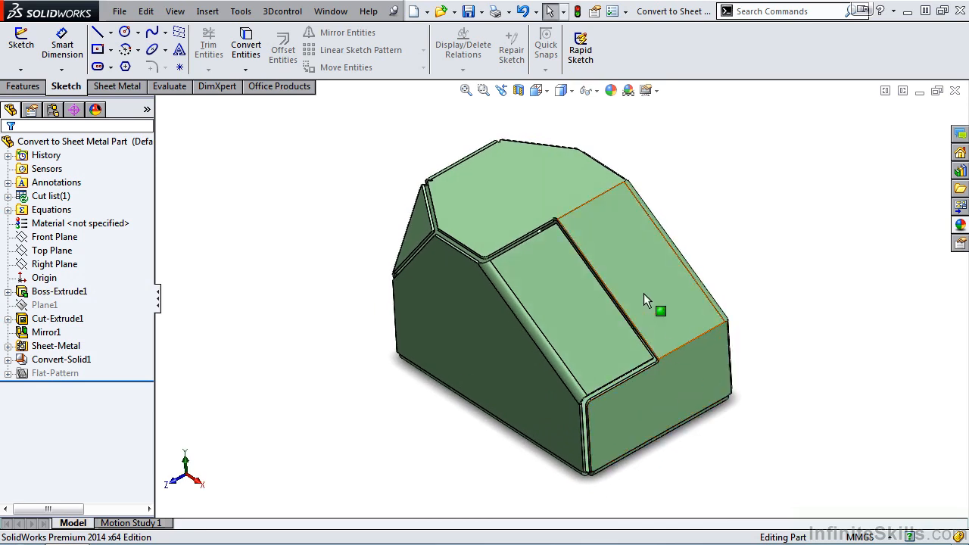
left_click(121, 87)
left_click(541, 68)
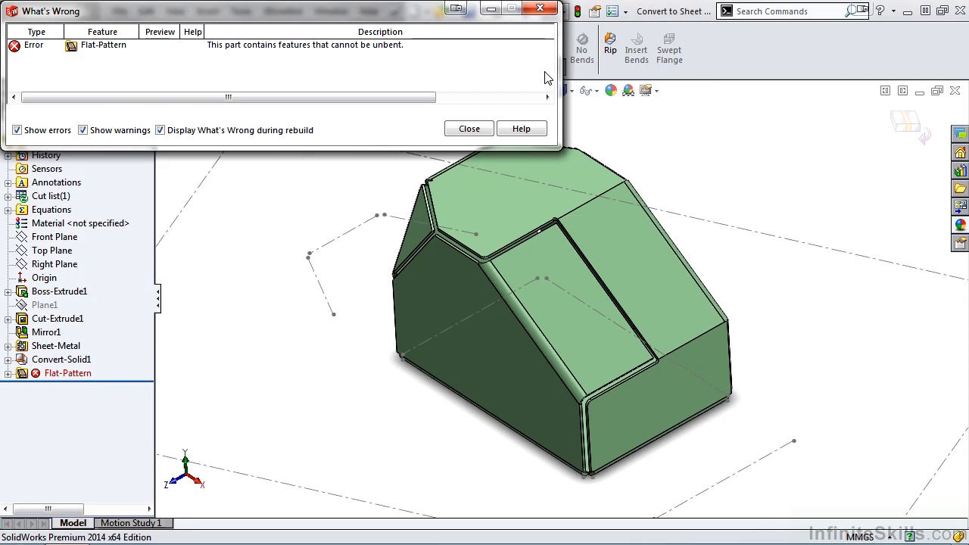
left_click(469, 129)
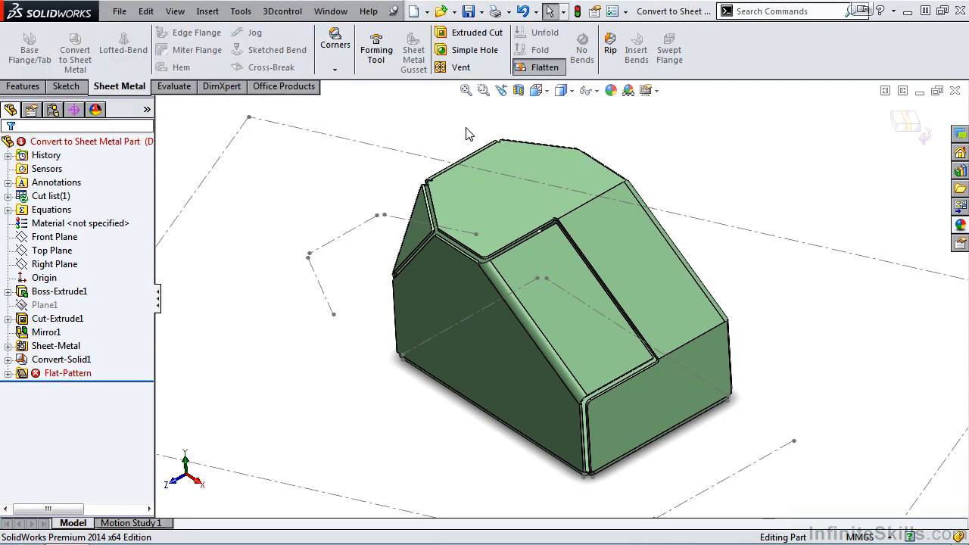
left_click(541, 68)
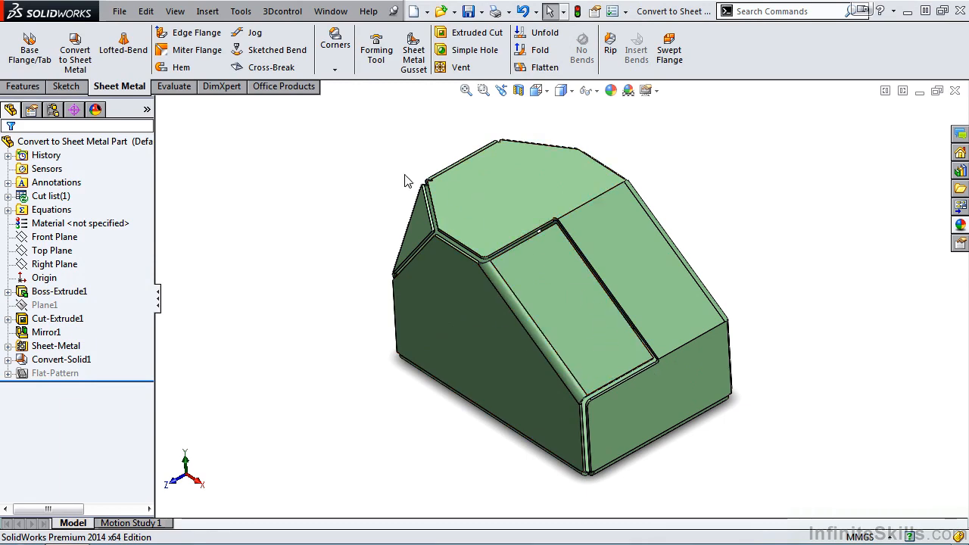
Open the rip sketch inside the sheet metal conversion feature for editing
left_click(23, 264)
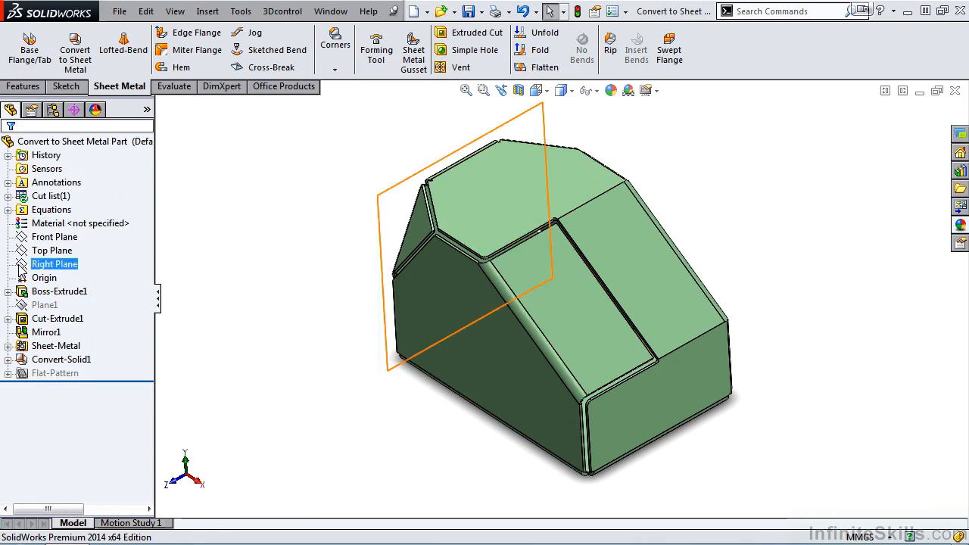
left_click(8, 360)
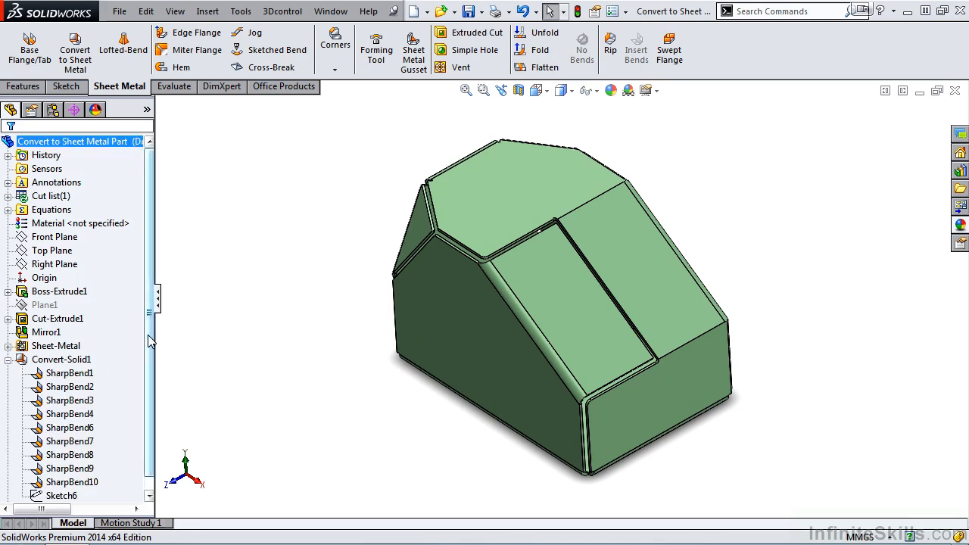
left_click_drag(149, 335, 155, 394)
right_click(66, 486)
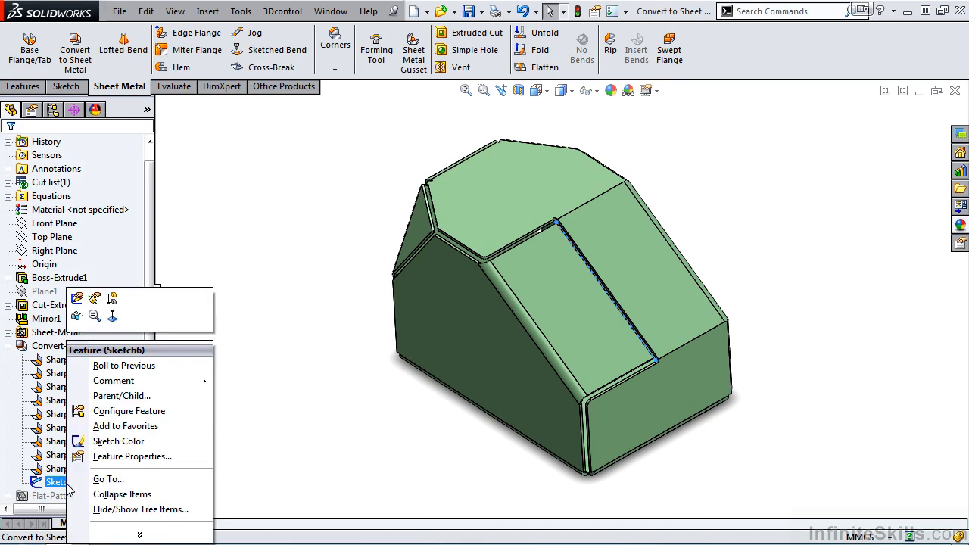
left_click(77, 299)
Add rip lines along the upper and lower edges of the sloped face, from the split line's ends to the far corners, and exit the sketch
key("s")
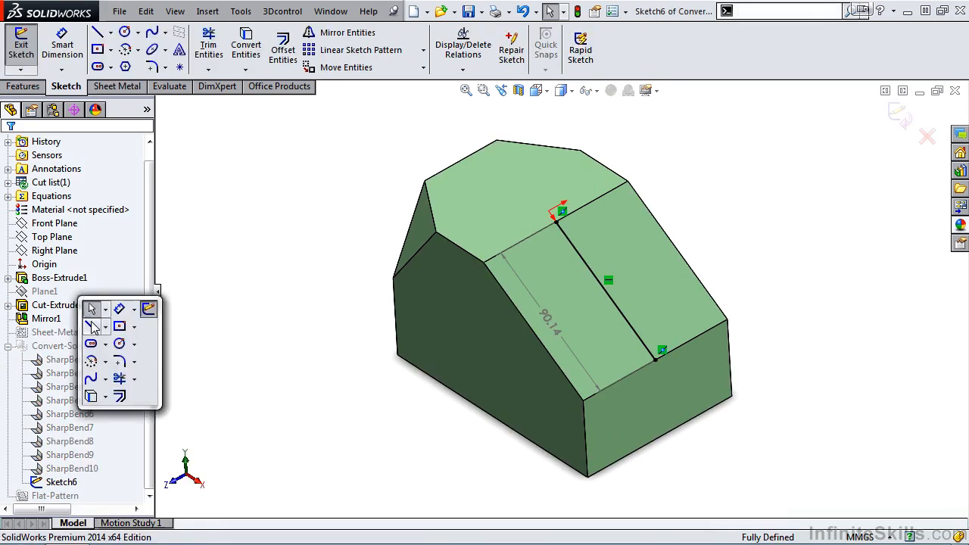
left_click(92, 324)
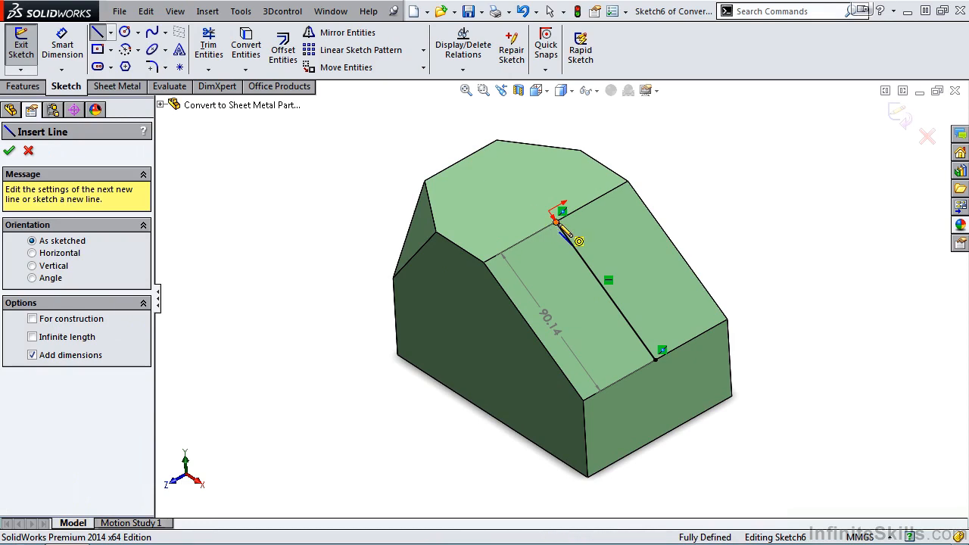
left_click(557, 222)
left_click(626, 182)
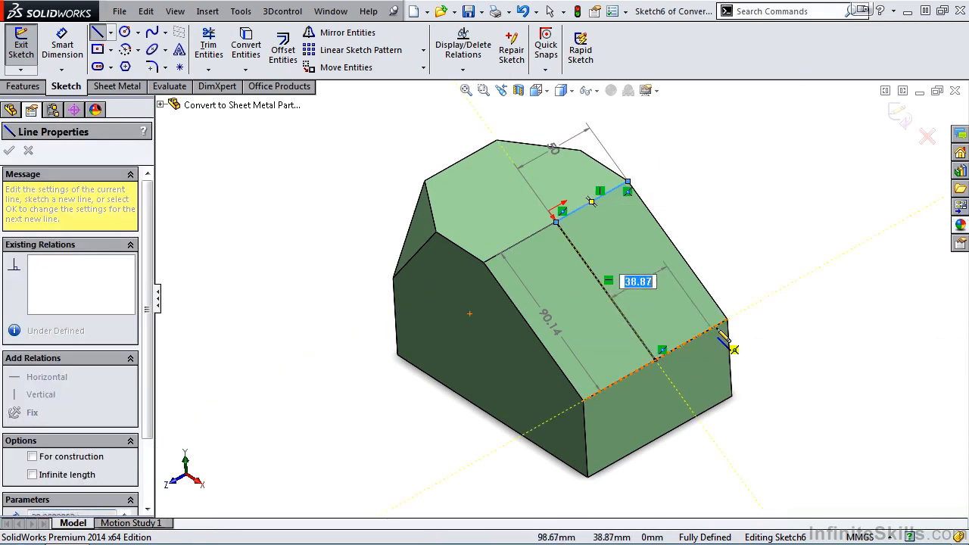
left_click(727, 321)
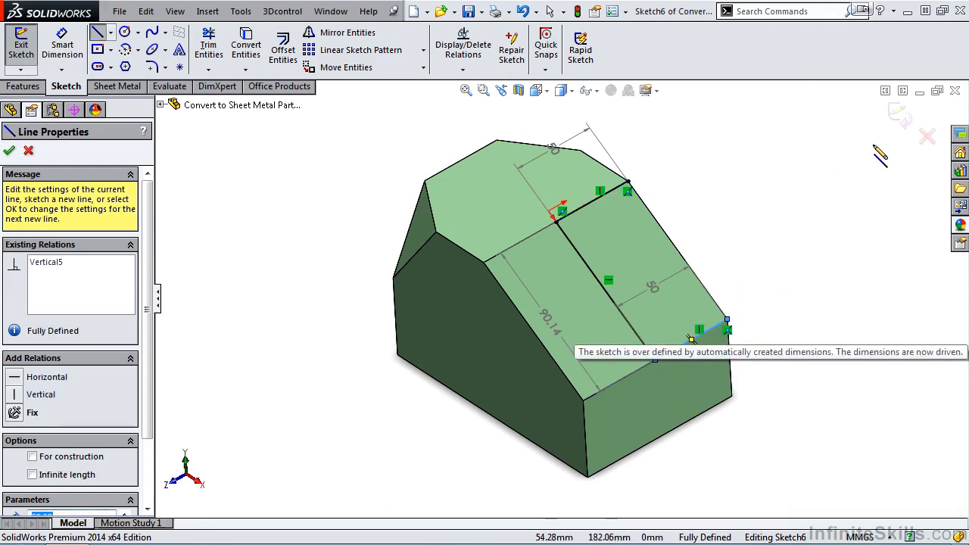
left_click(896, 115)
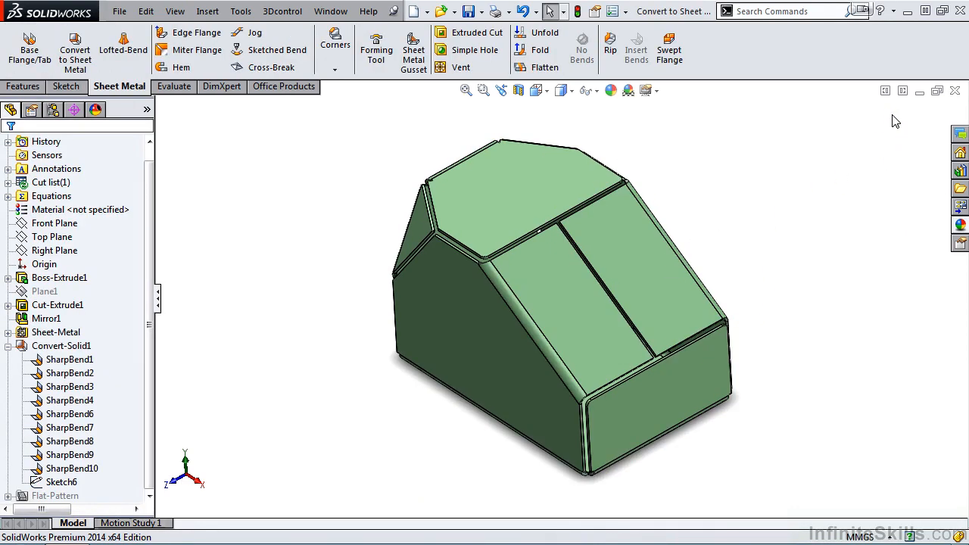
Collapse the feature tree and flatten the part to check its flat pattern, returning to the folded part in isometric view
right_click(113, 305)
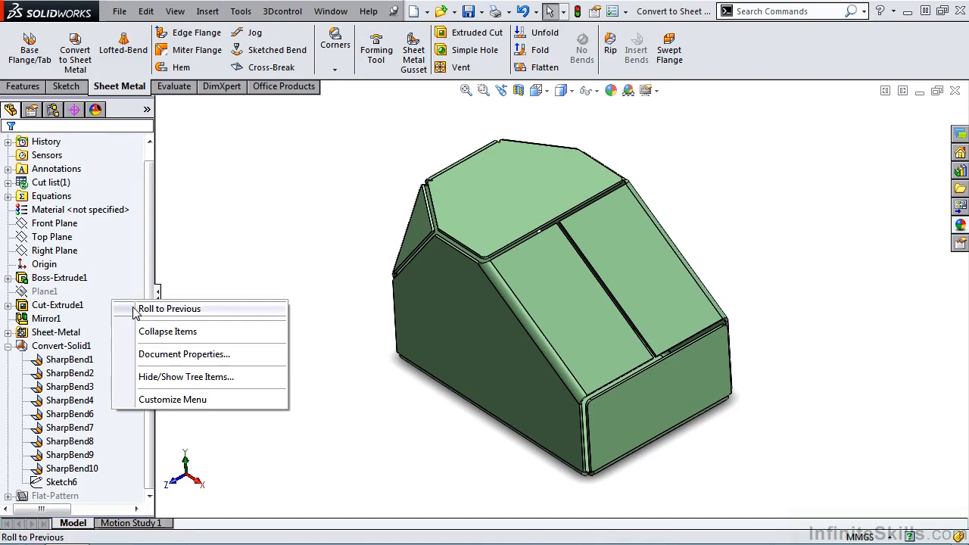
left_click(148, 332)
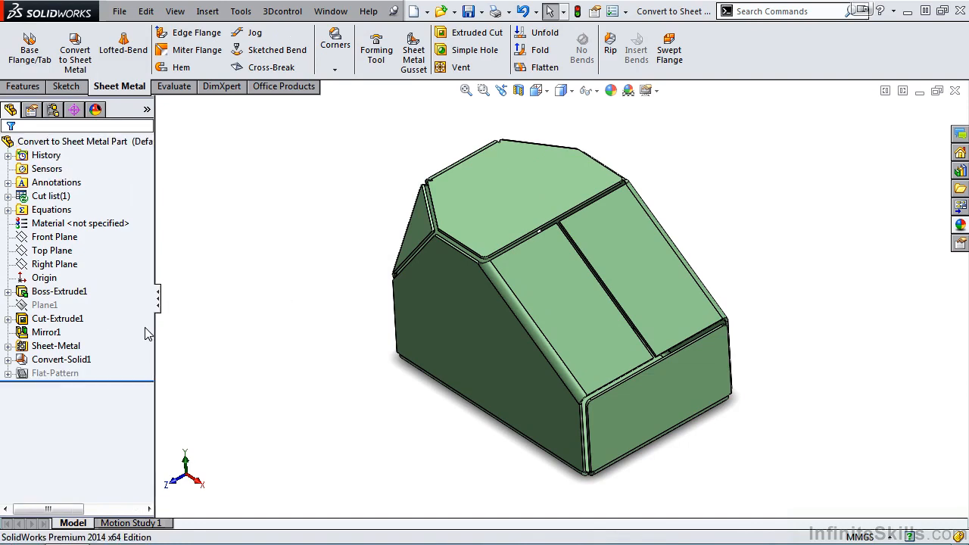
middle_click_drag(426, 331, 430, 371)
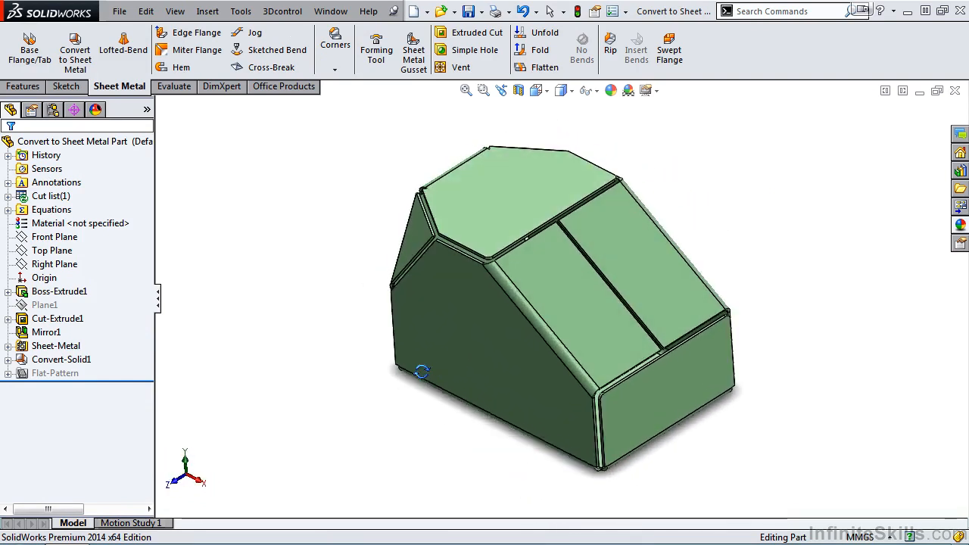
left_click(542, 68)
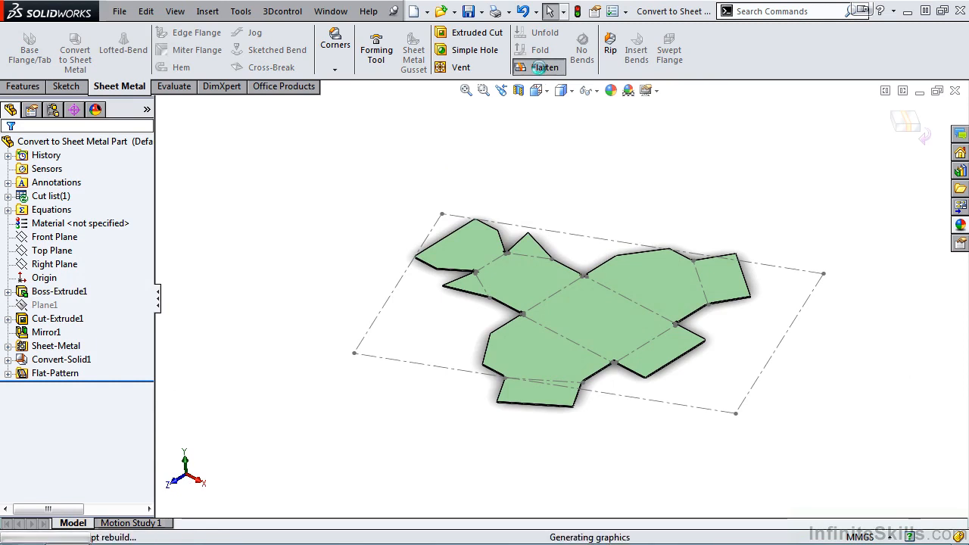
left_click(542, 68)
key("ctrl+7")
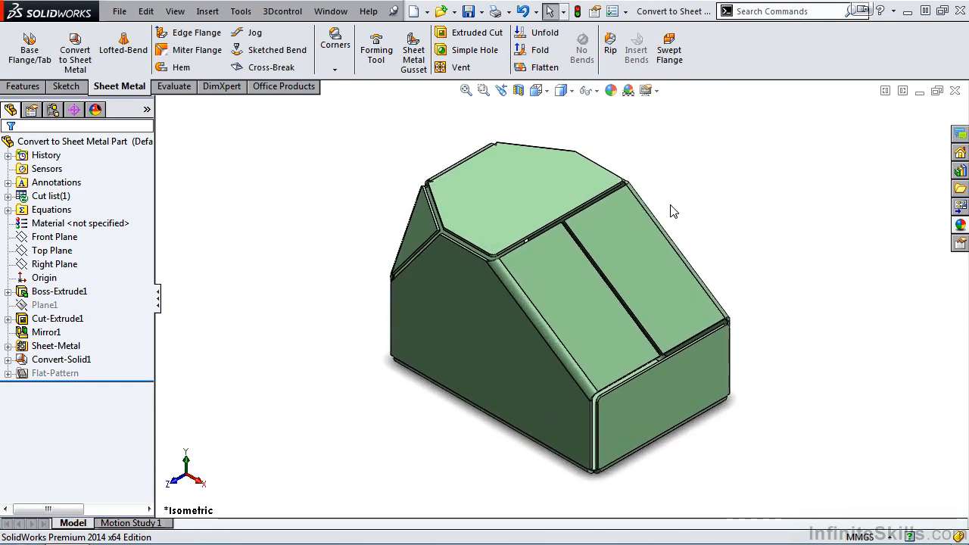